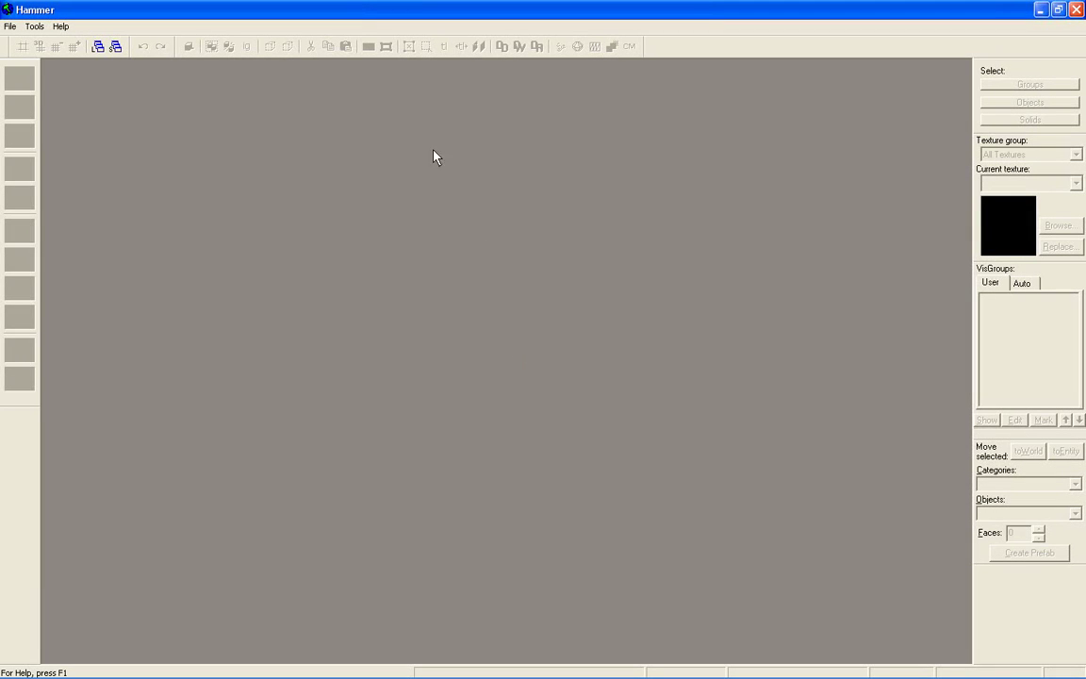
Create a new, empty map.
click(10, 28)
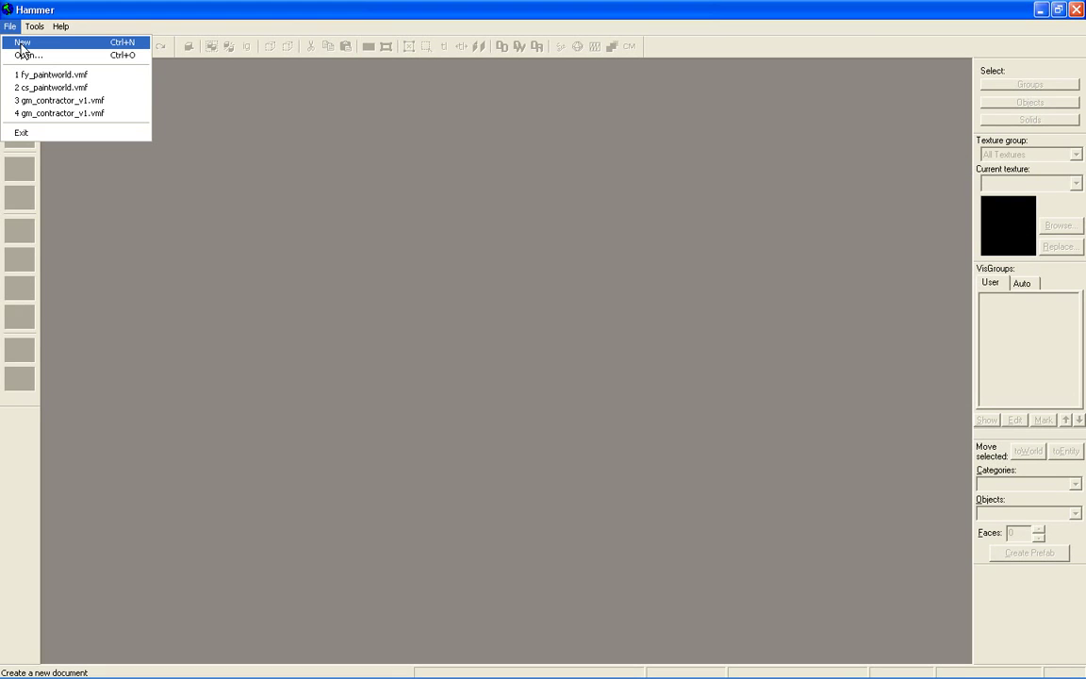
click(20, 43)
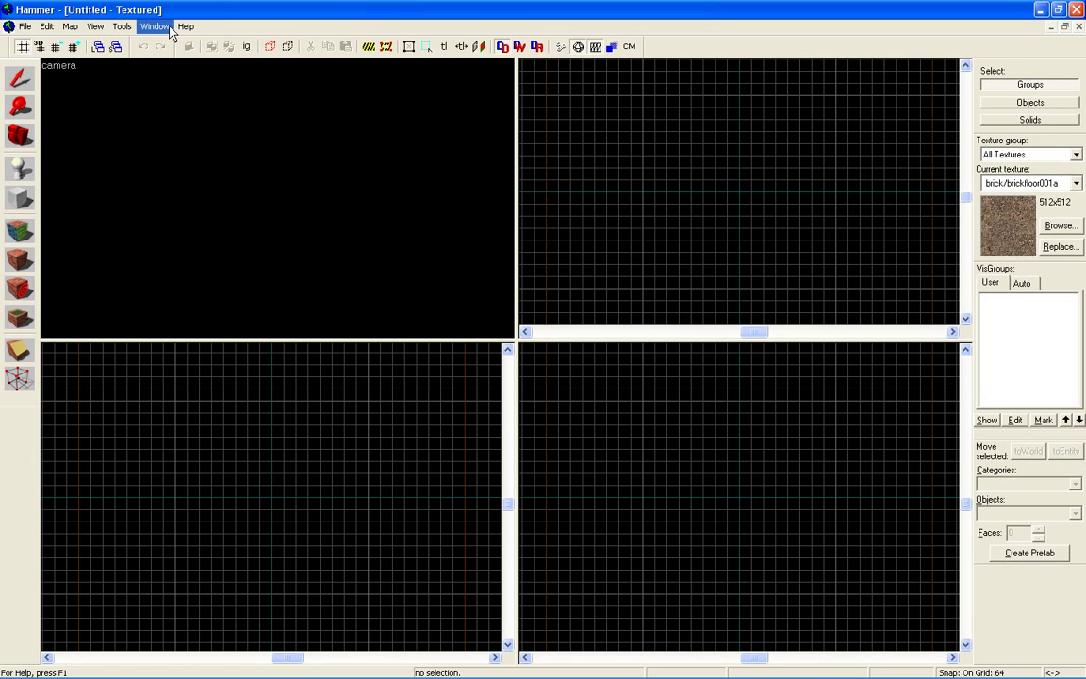
click(122, 28)
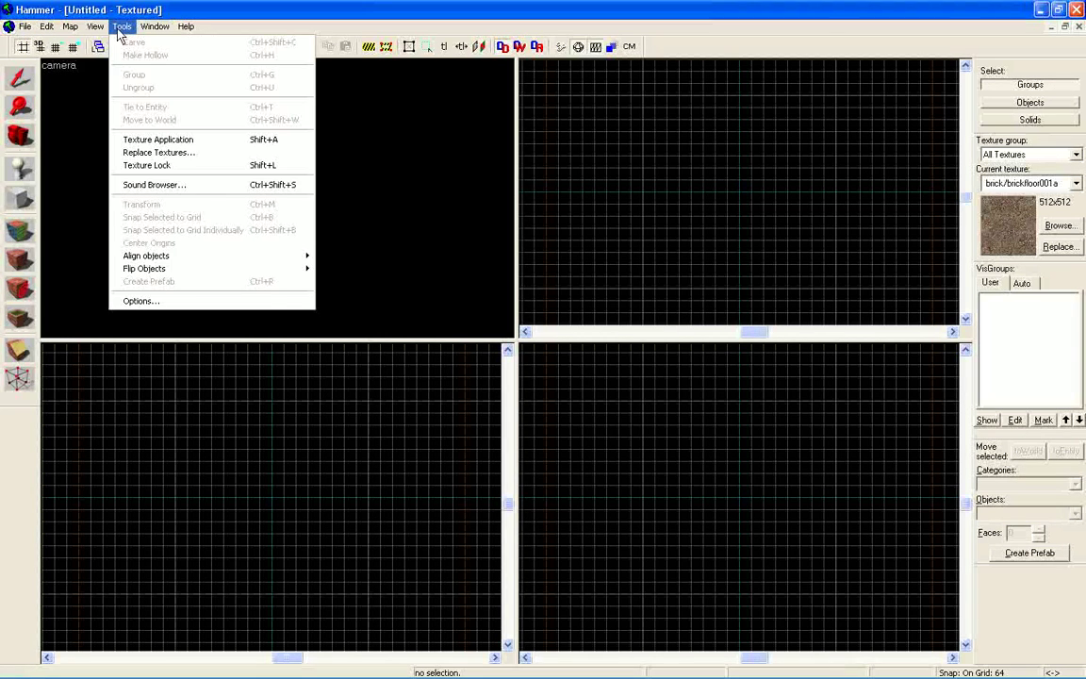
mouse_move(26, 31)
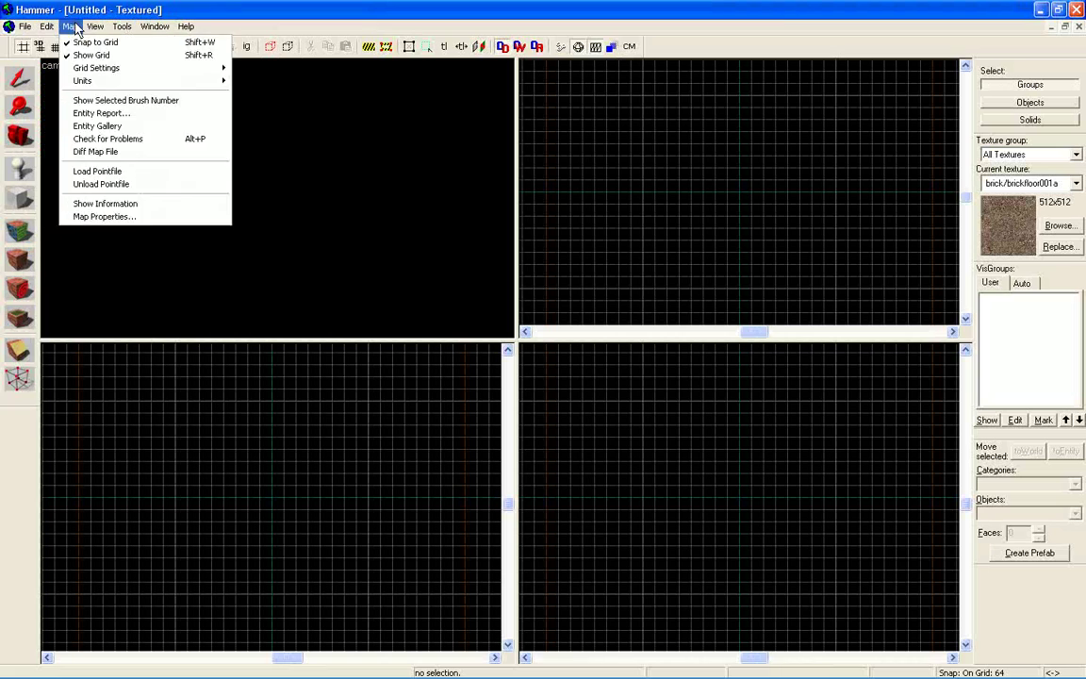
click(209, 18)
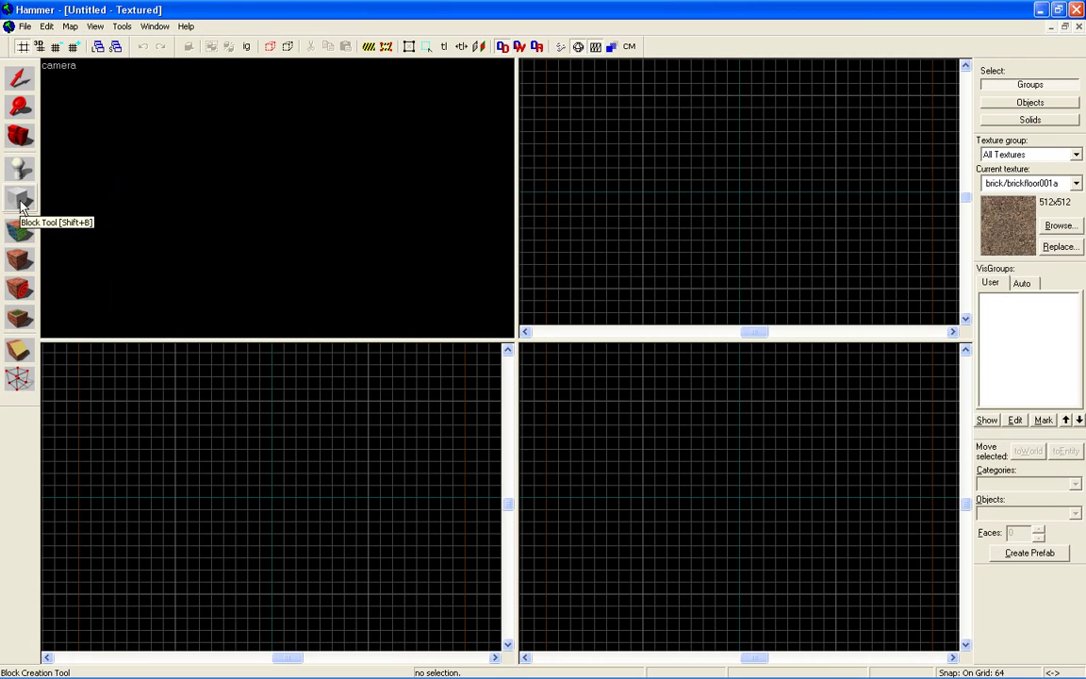
Create a block 512 units wide, 512 long and 64 high, with one corner at the map origin.
click(21, 199)
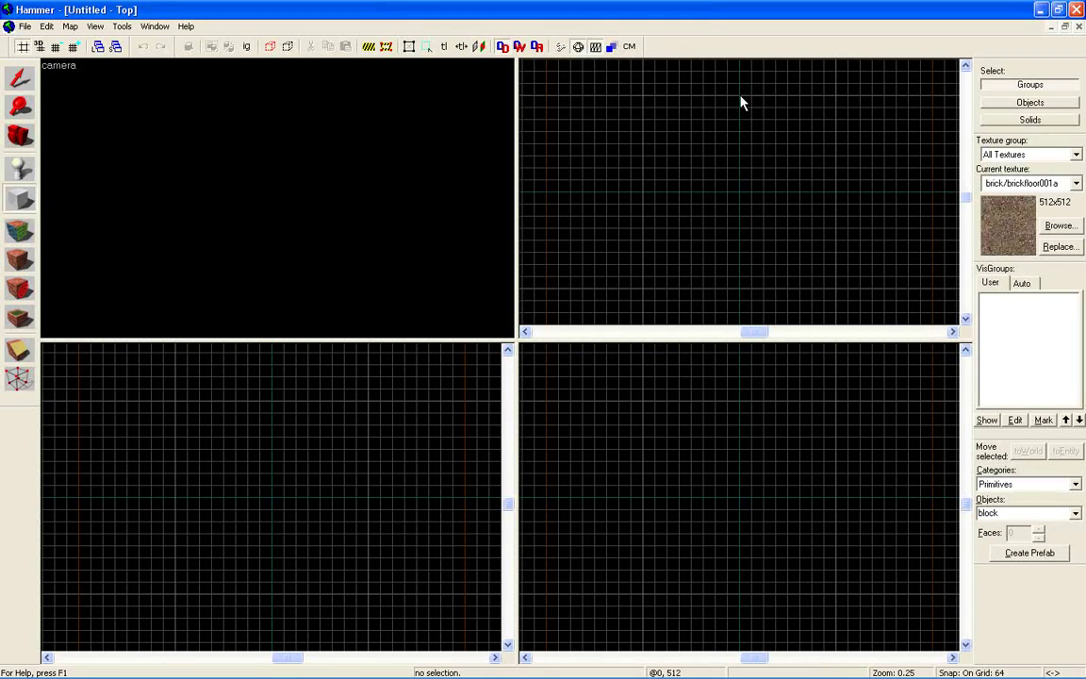
drag(741, 103, 835, 201)
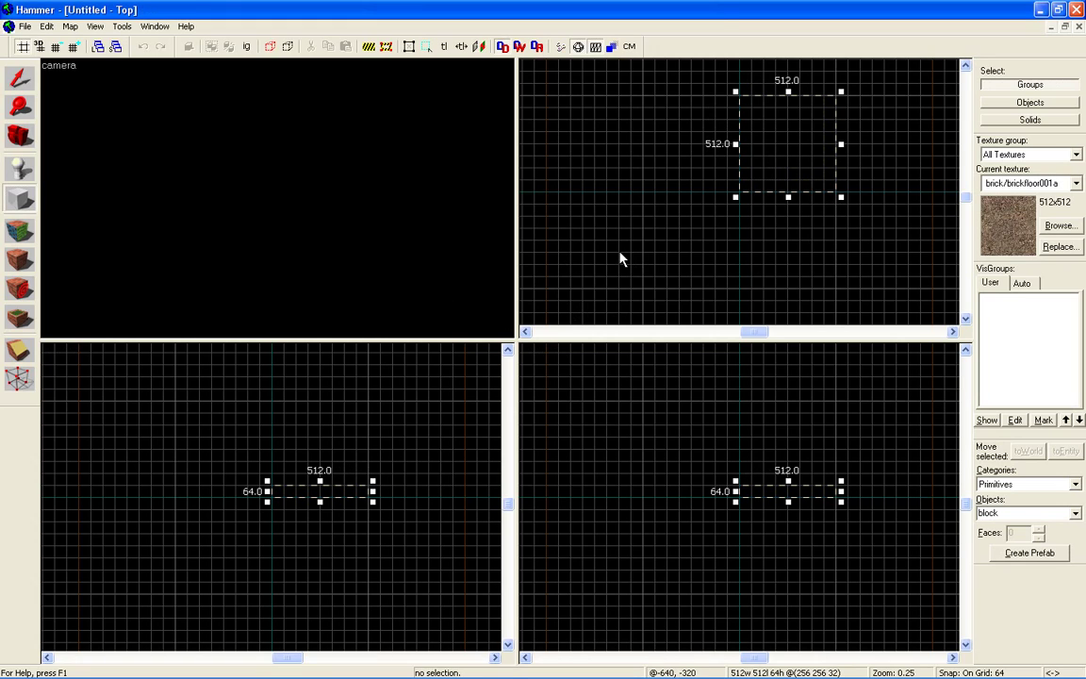
key(Return)
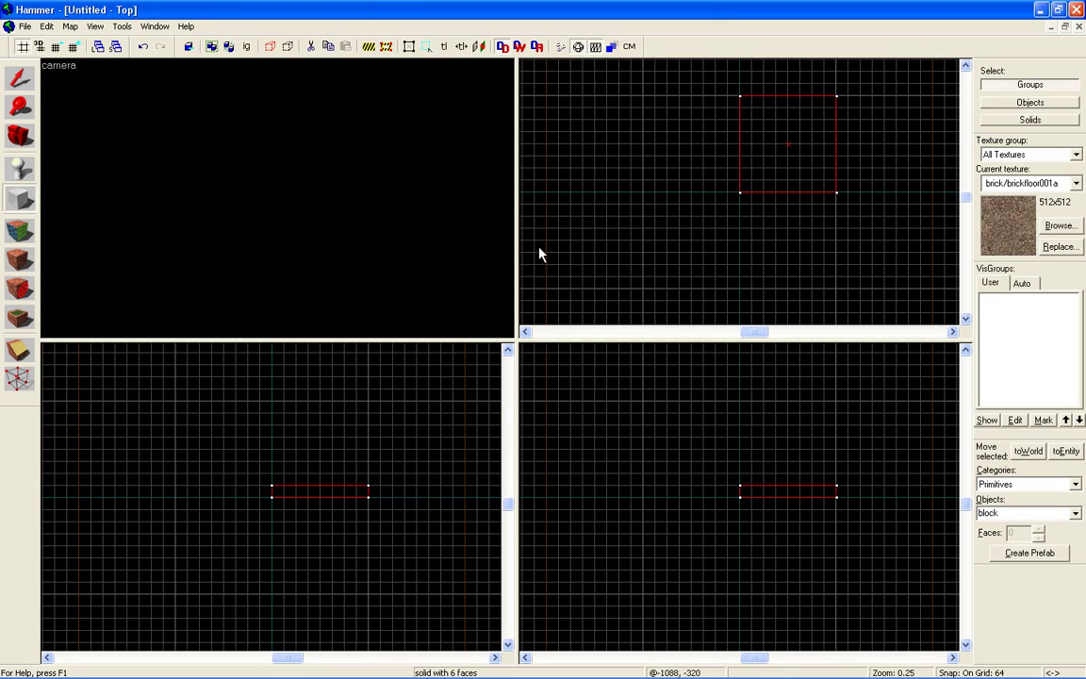
Place a camera just outside the block's positive-X edge and aim it at the block.
click(19, 137)
click(858, 143)
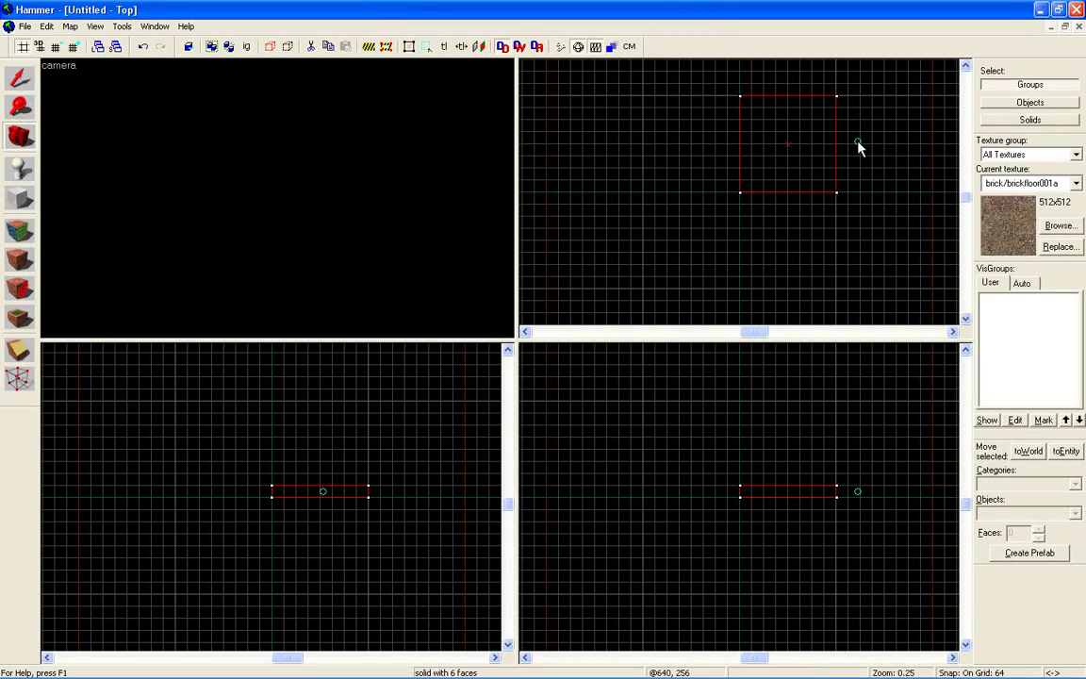
drag(858, 141, 831, 144)
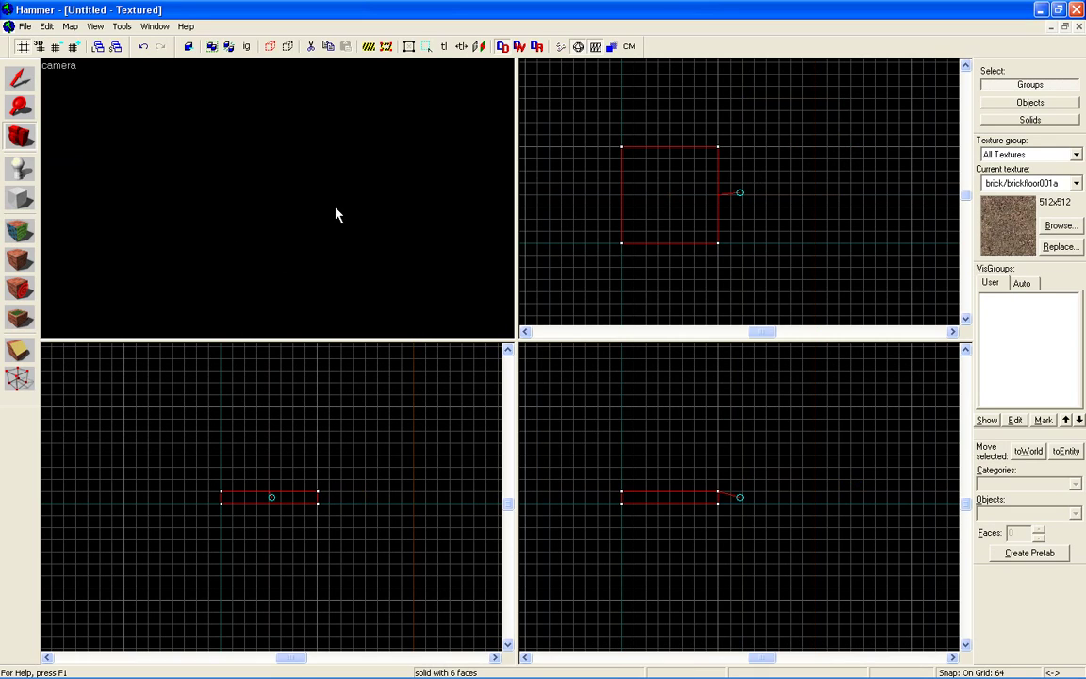
Examine the textured block in the 3D view from its side and from above its corner.
drag(336, 215, 278, 204)
key(Down)
key(Down)
key(Down)
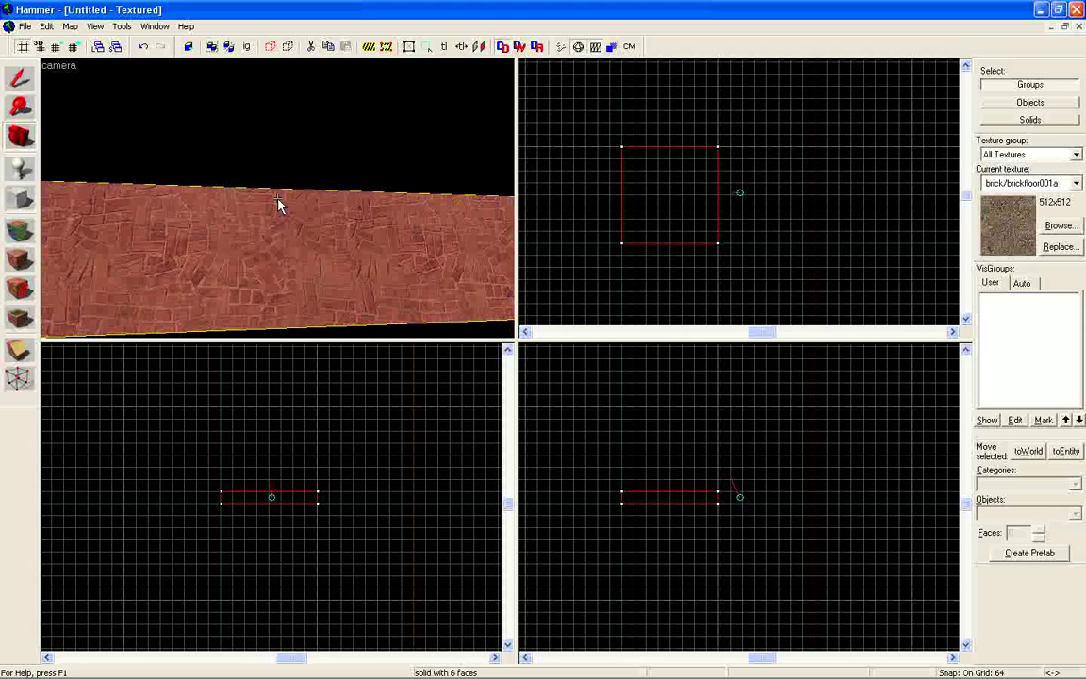
key(Down)
key(Down)
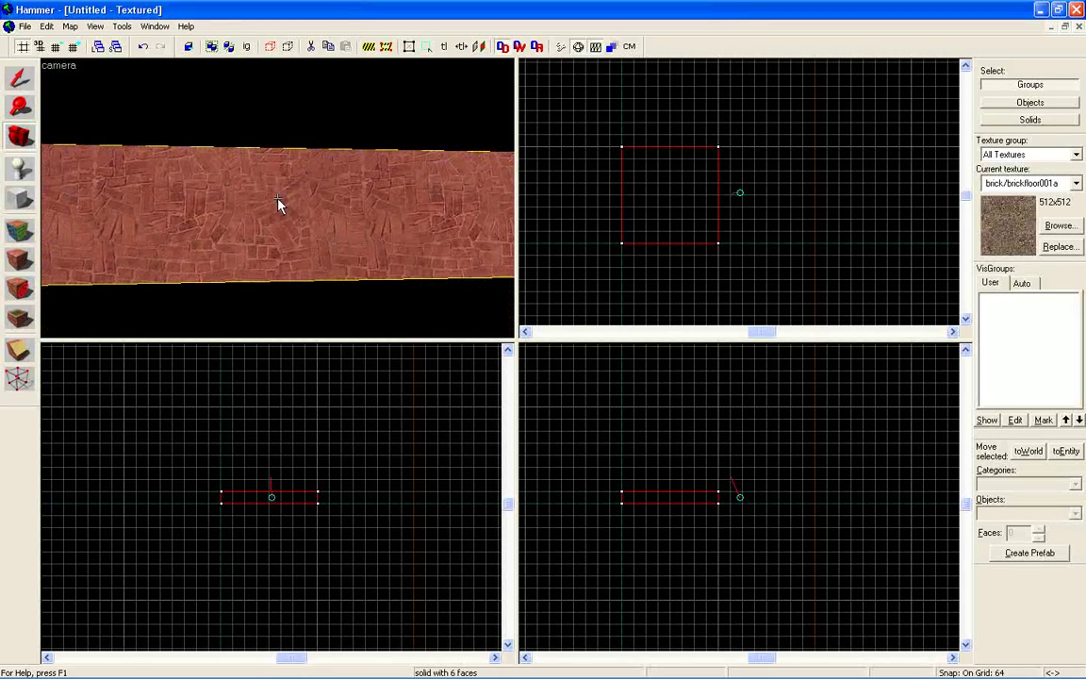
key(w)
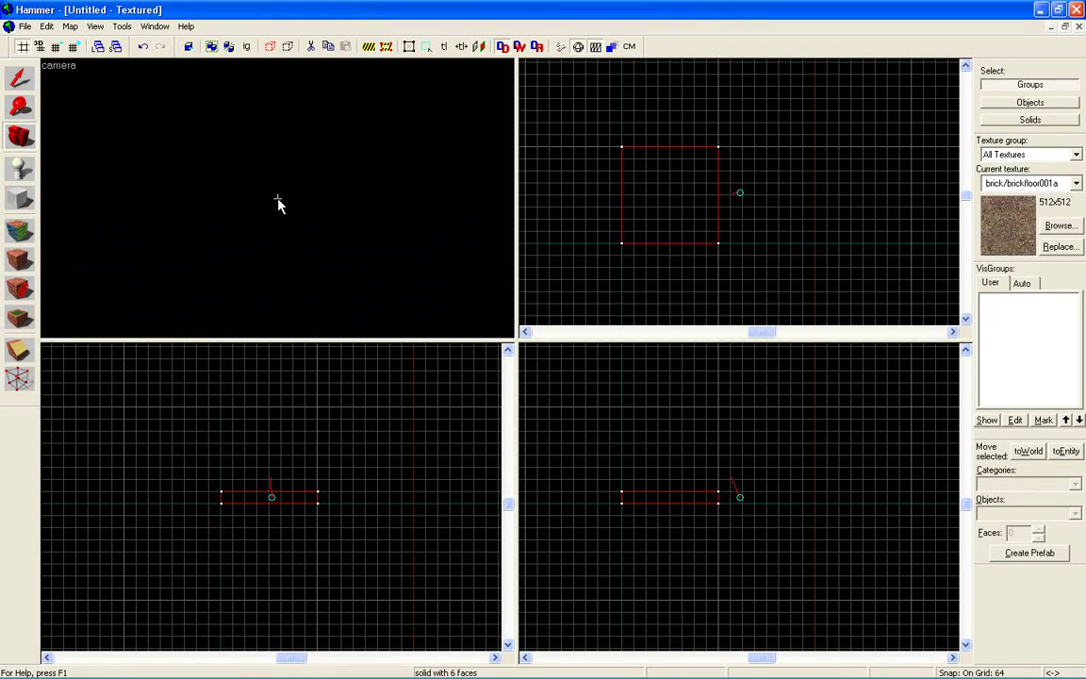
key(s)
key(a)
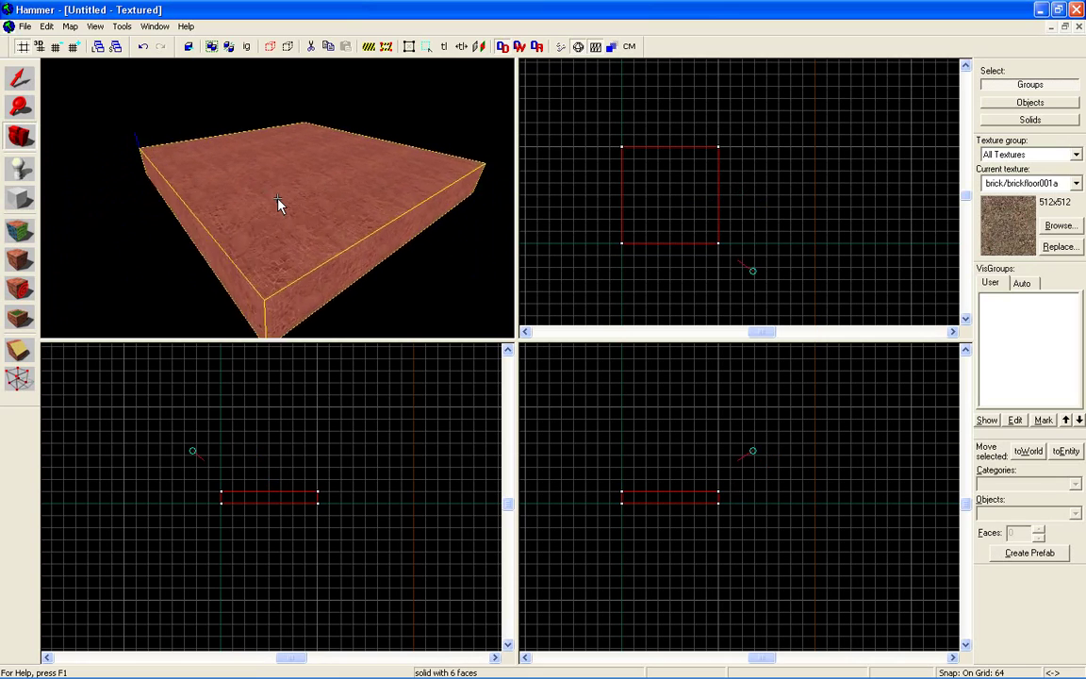
key(d)
key(w)
key(Down)
key(Down)
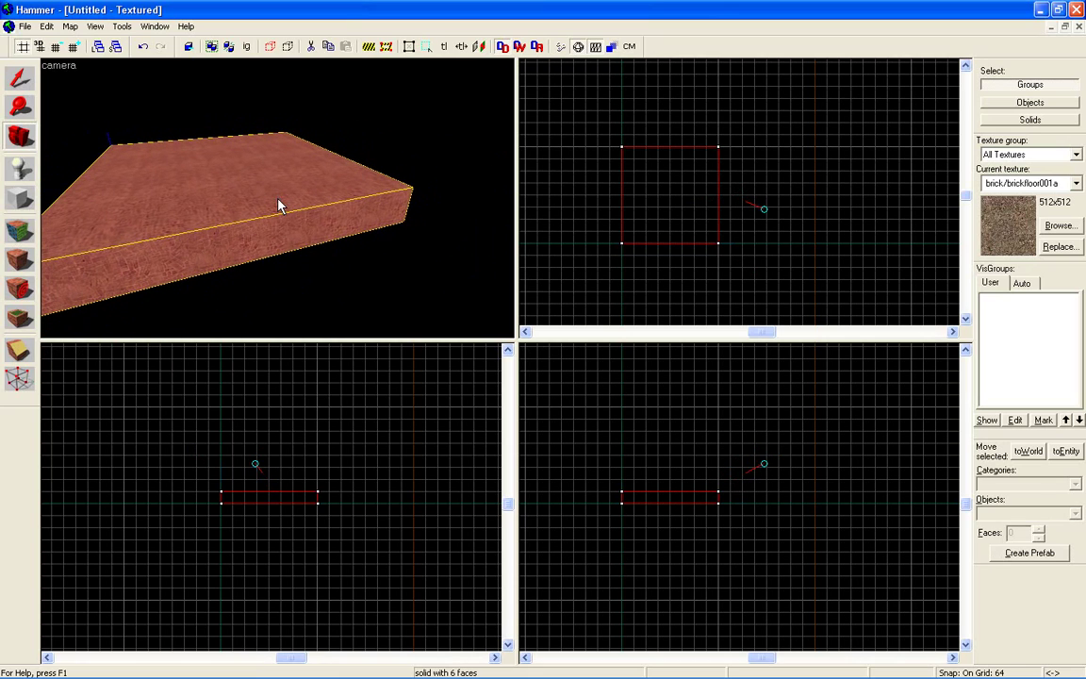
Set the grid spacing to 32 and lower the top of the floor block to a height of 32 units.
click(25, 84)
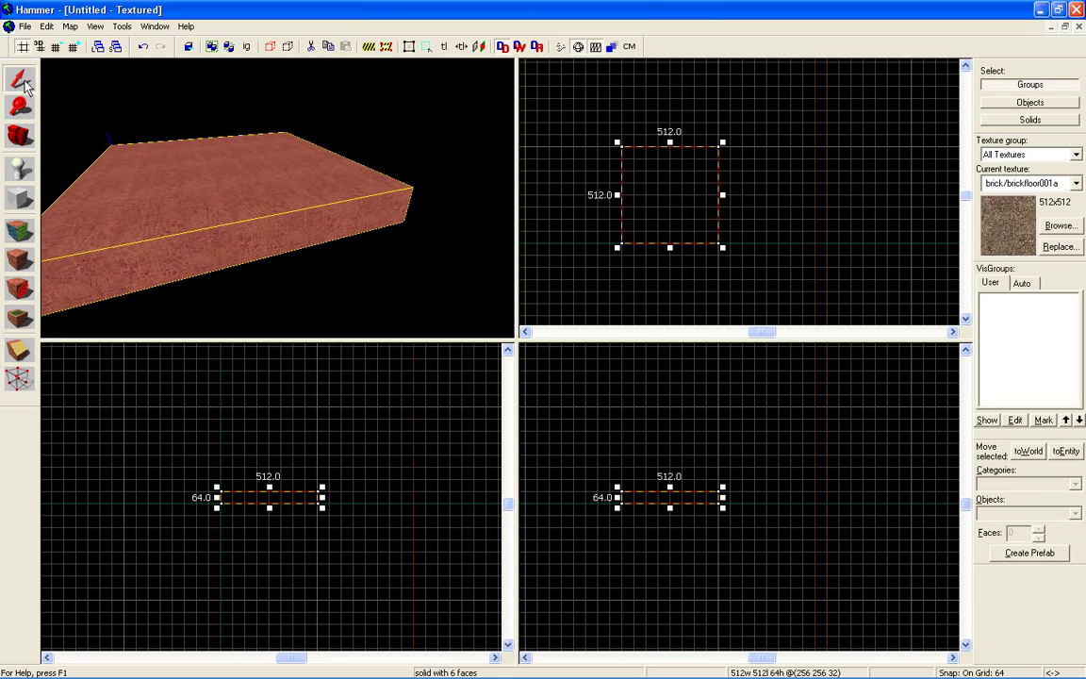
click(431, 115)
click(221, 176)
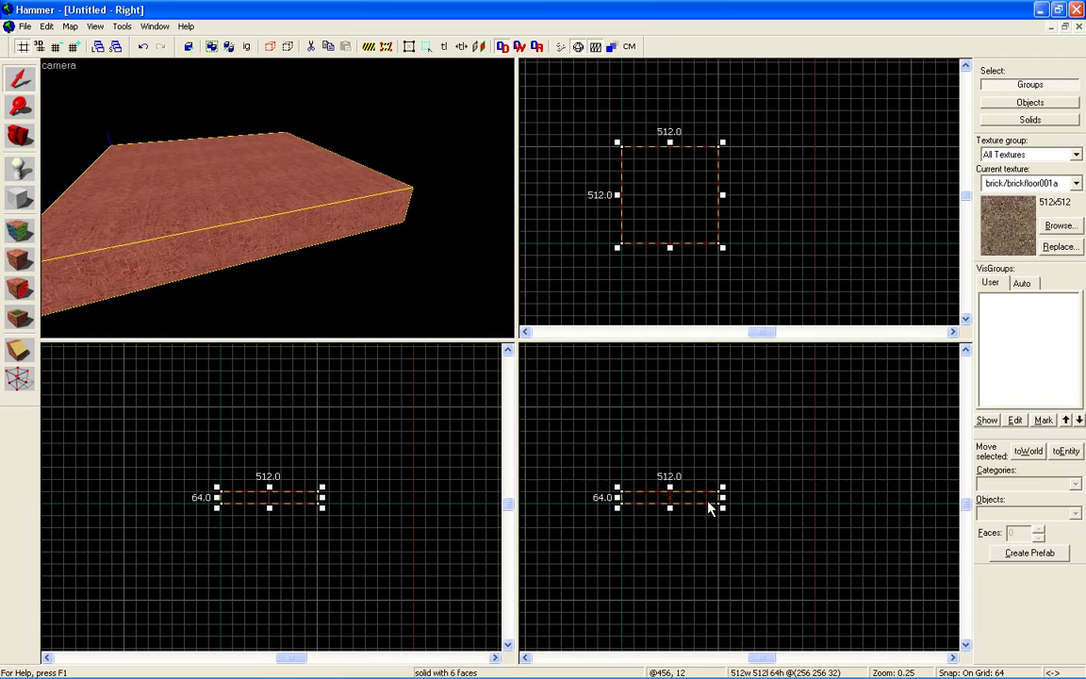
scroll(662, 509, up, 4)
scroll(662, 509, down, 1)
scroll(268, 498, up, 4)
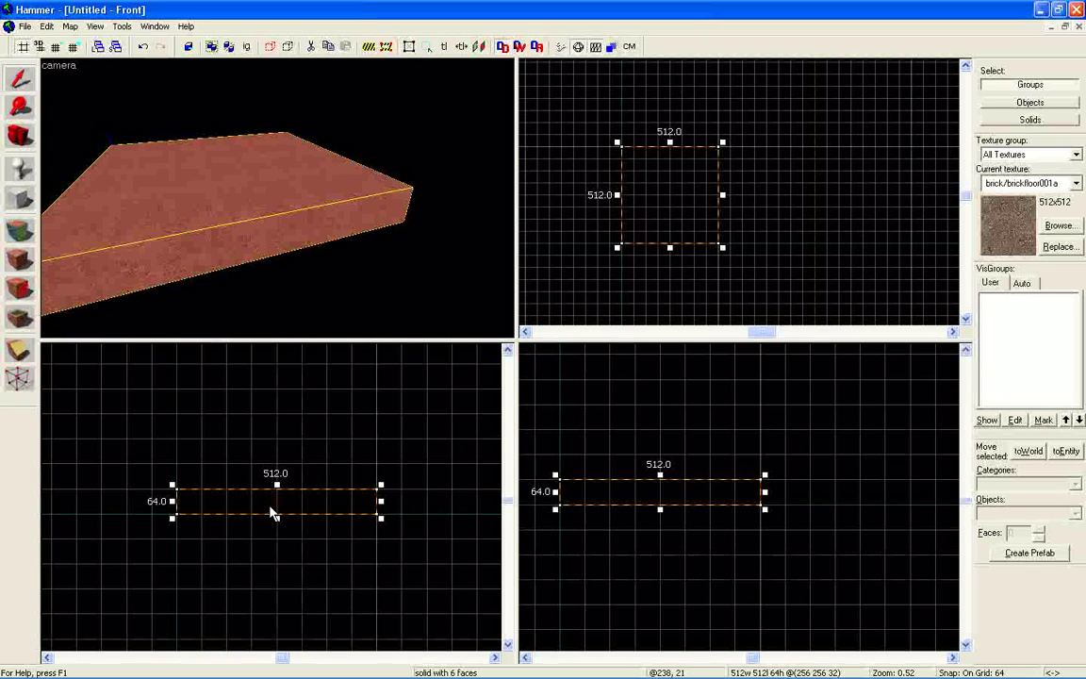
key(bracketleft)
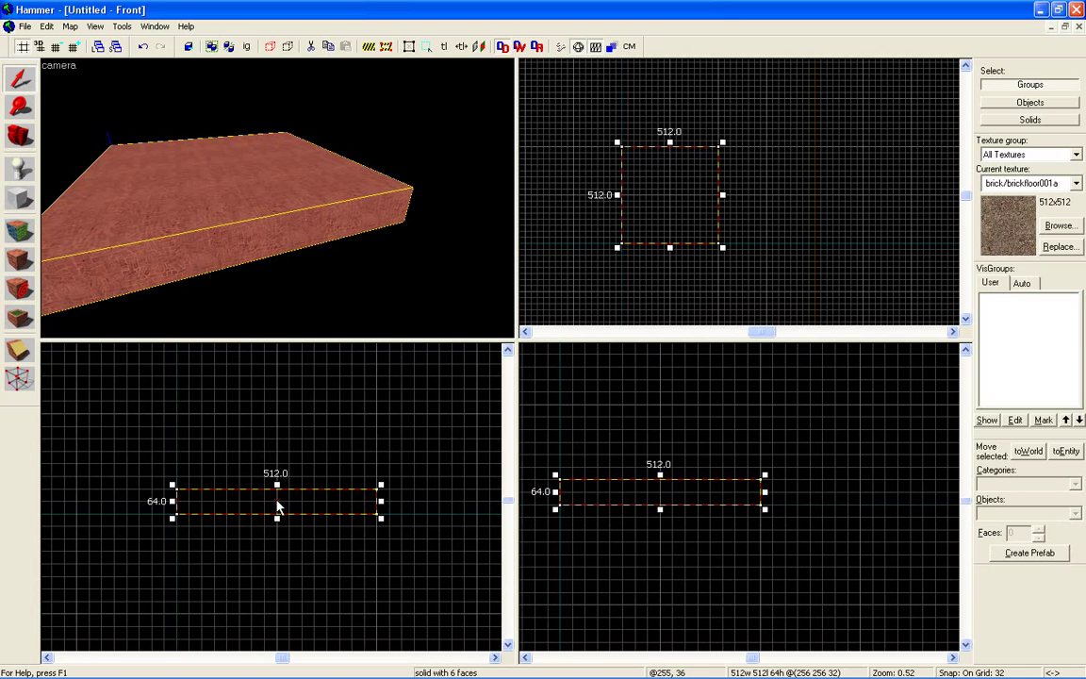
drag(277, 486, 279, 505)
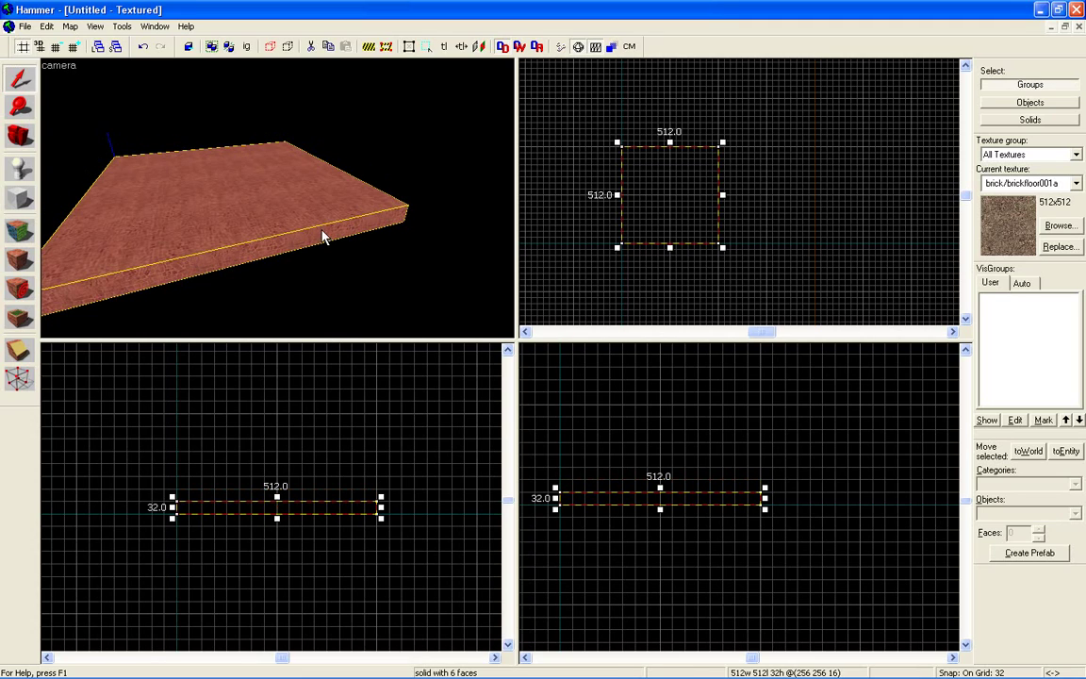
Create a wall block 32 units wide, 512 long and 192 high on top of the floor along its positive-X edge.
key(w)
key(w)
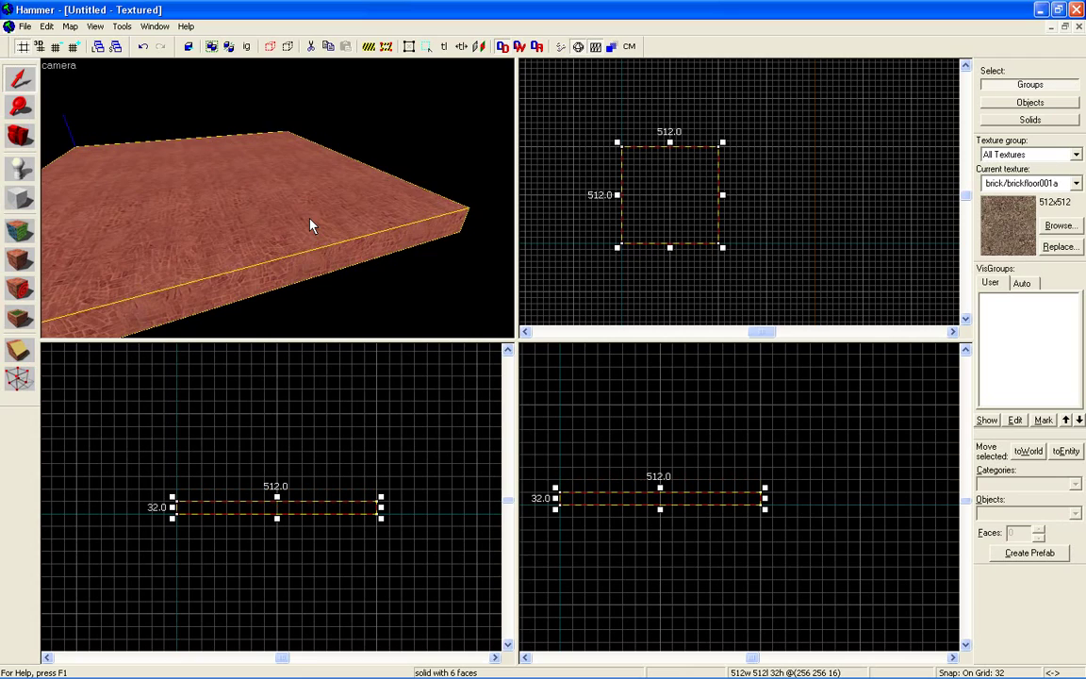
key(s)
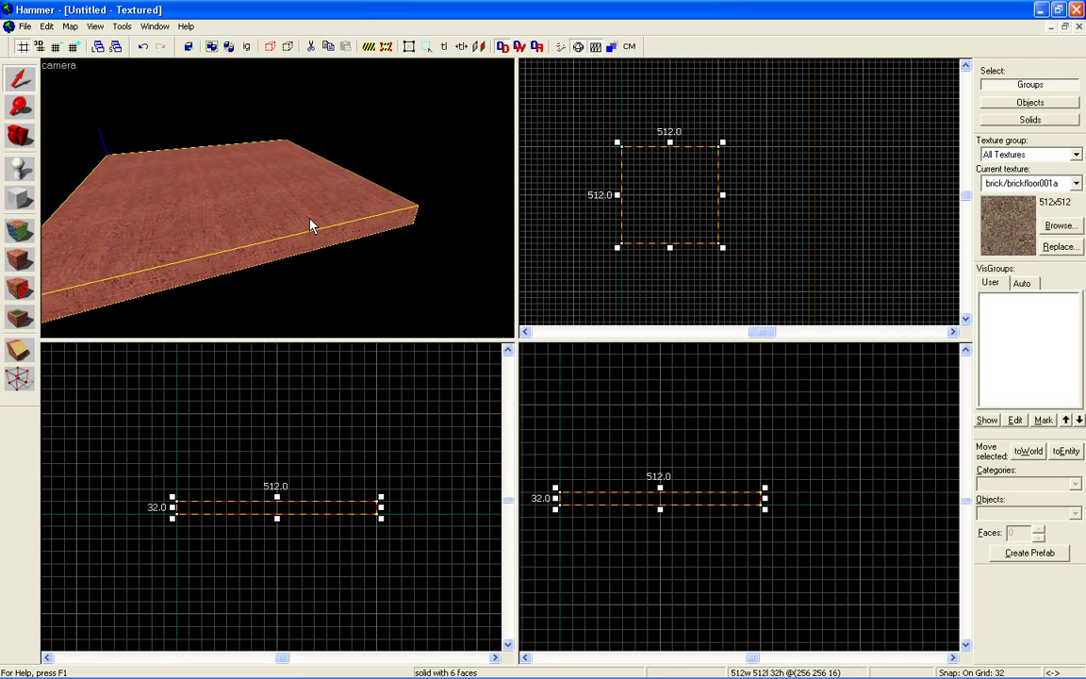
key(s)
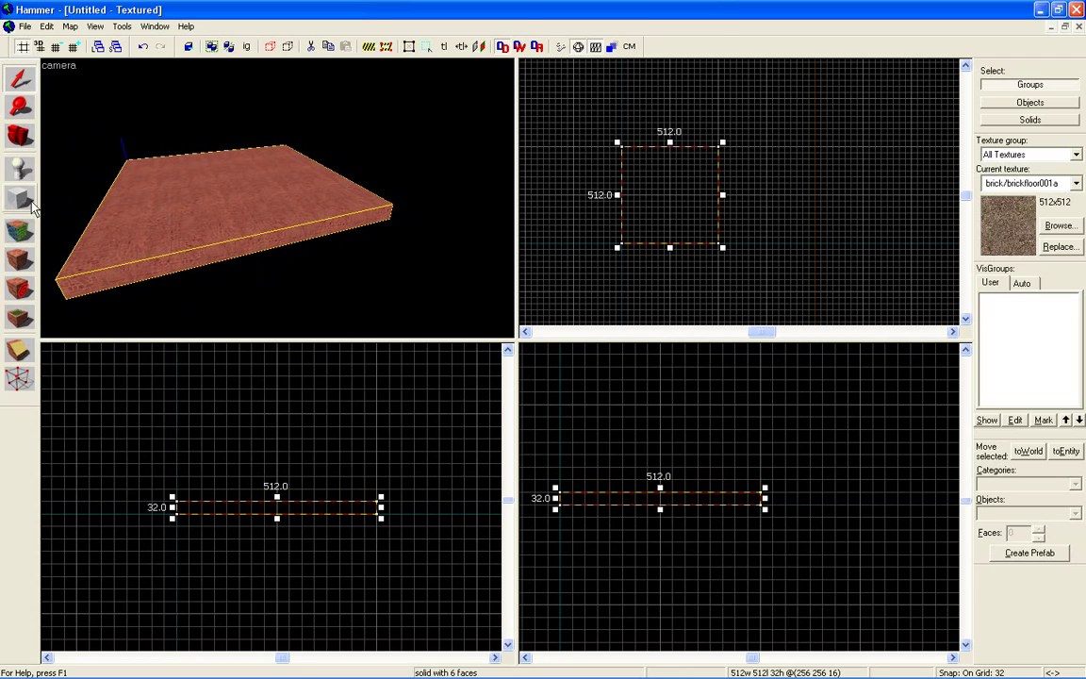
click(18, 198)
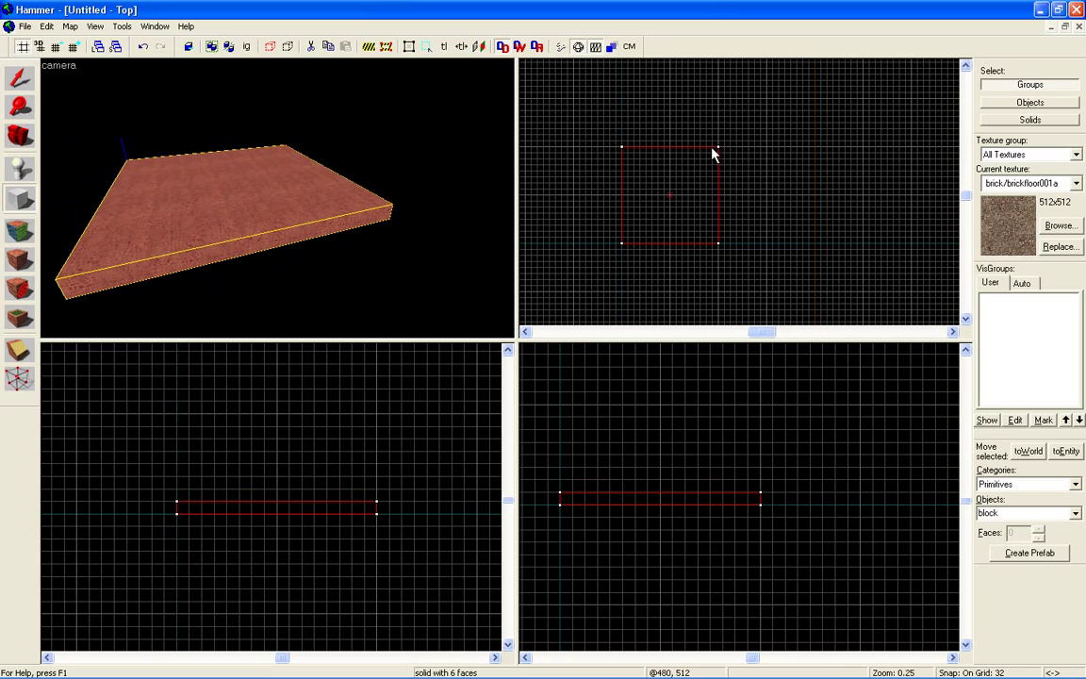
drag(714, 152, 719, 254)
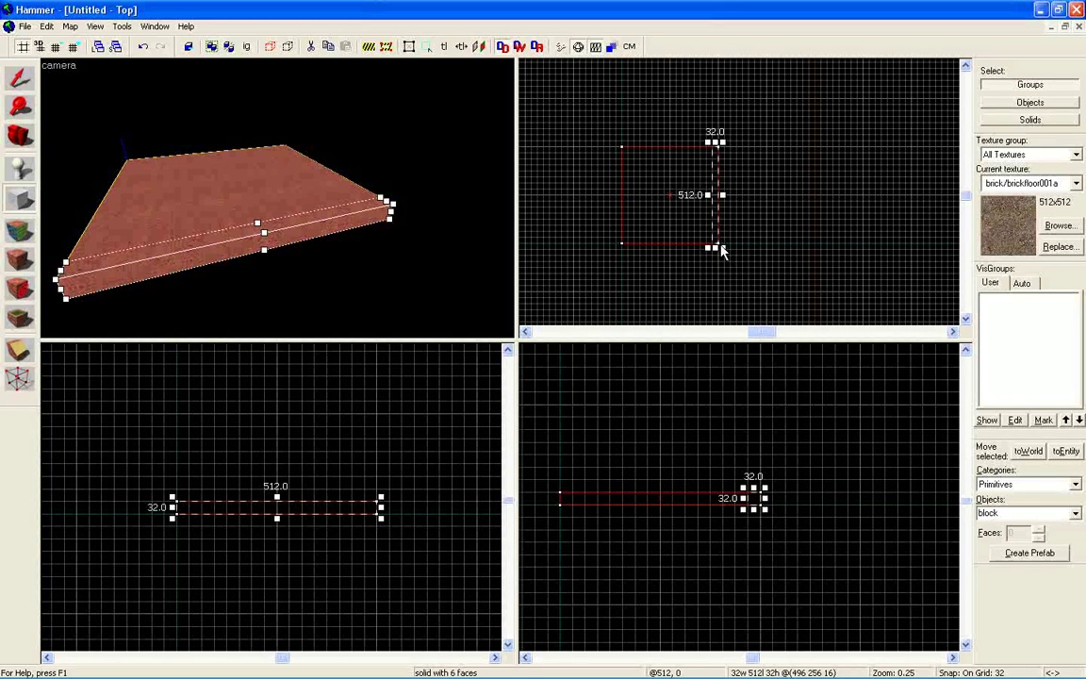
drag(753, 496, 759, 421)
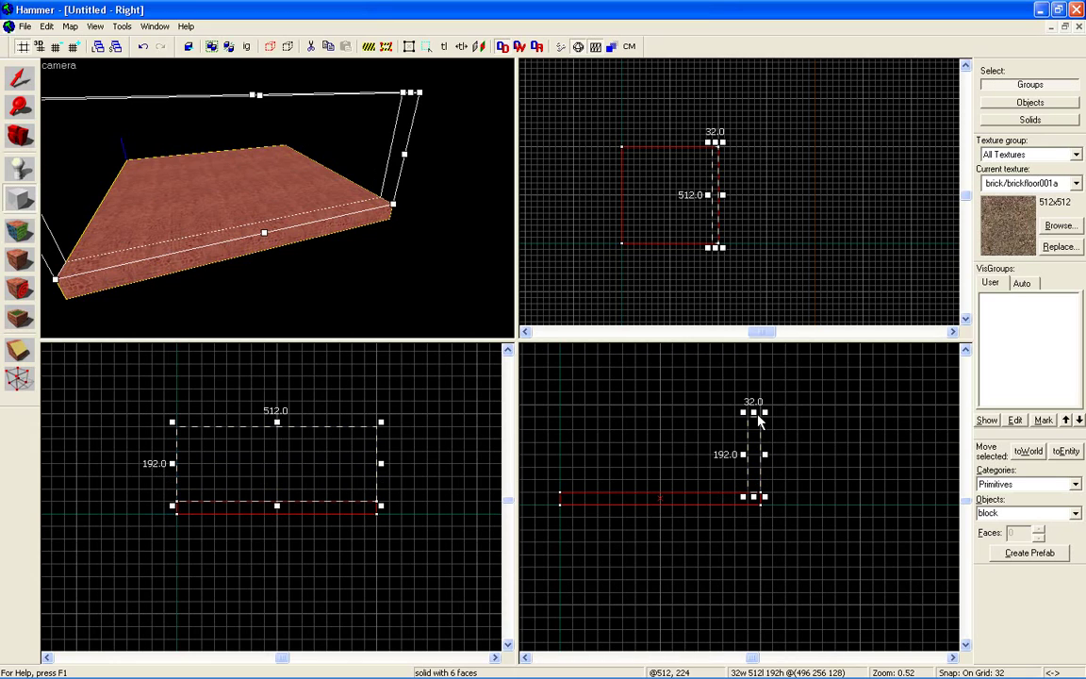
key(Return)
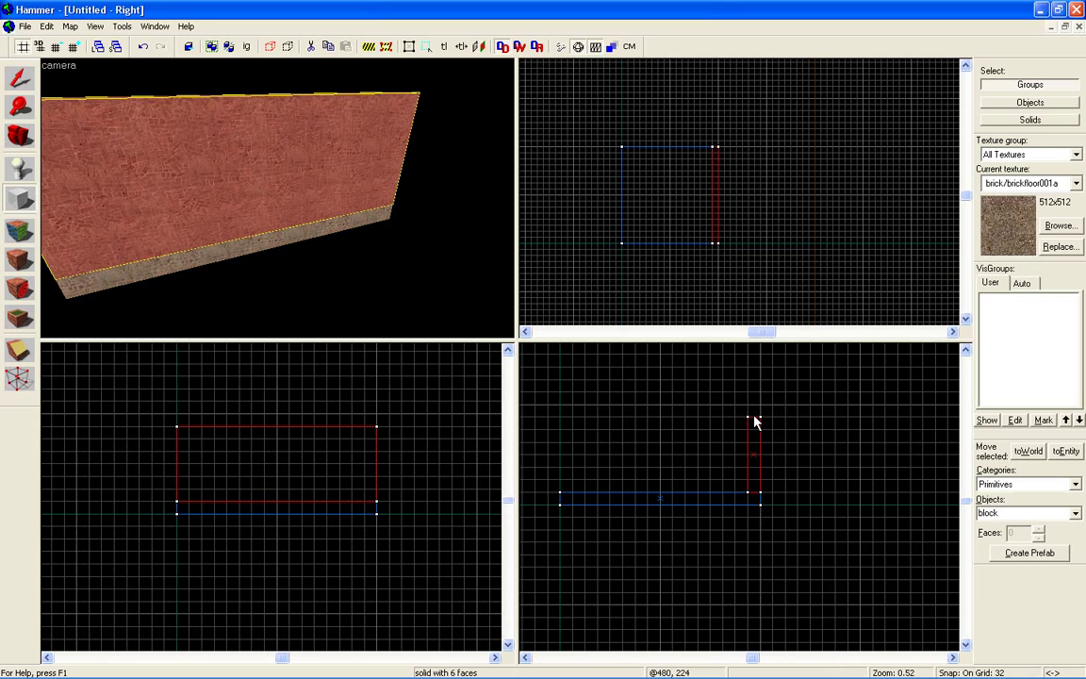
Copy the wall to the opposite edge of the floor, flush with the floor's outer side.
key(z)
key(a)
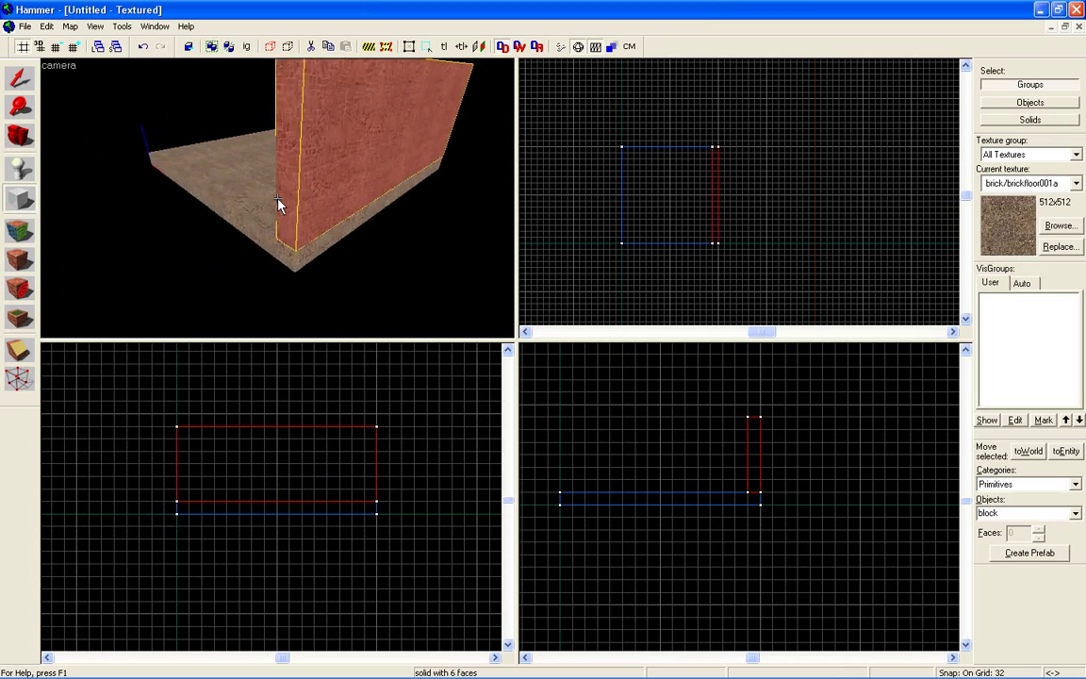
key(s)
key(a)
key(z)
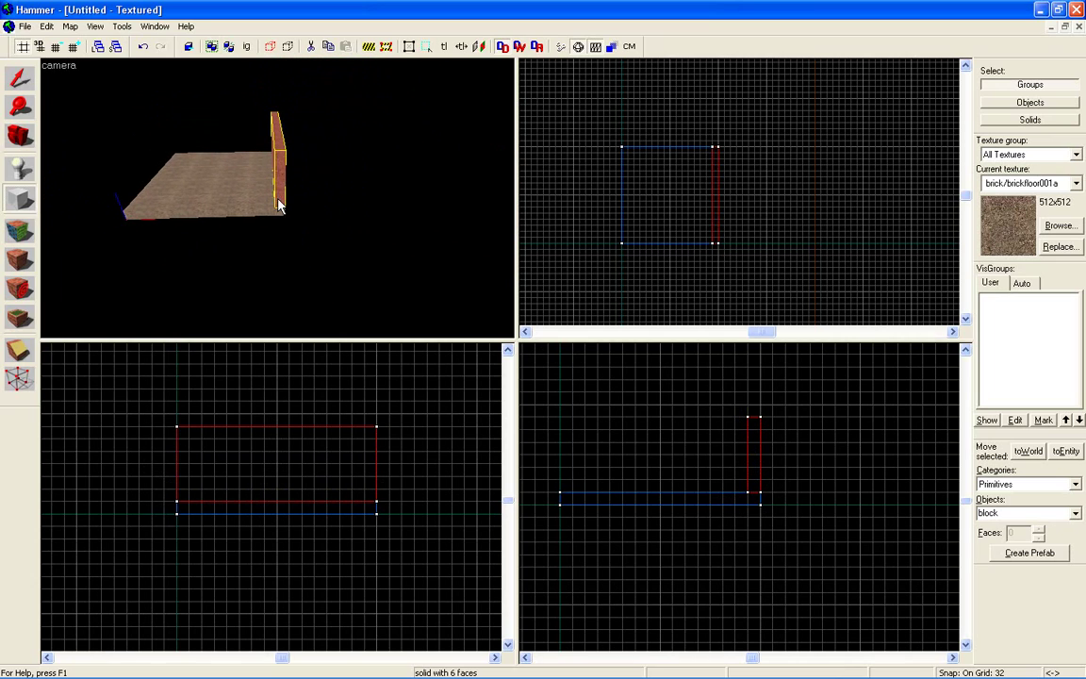
click(19, 80)
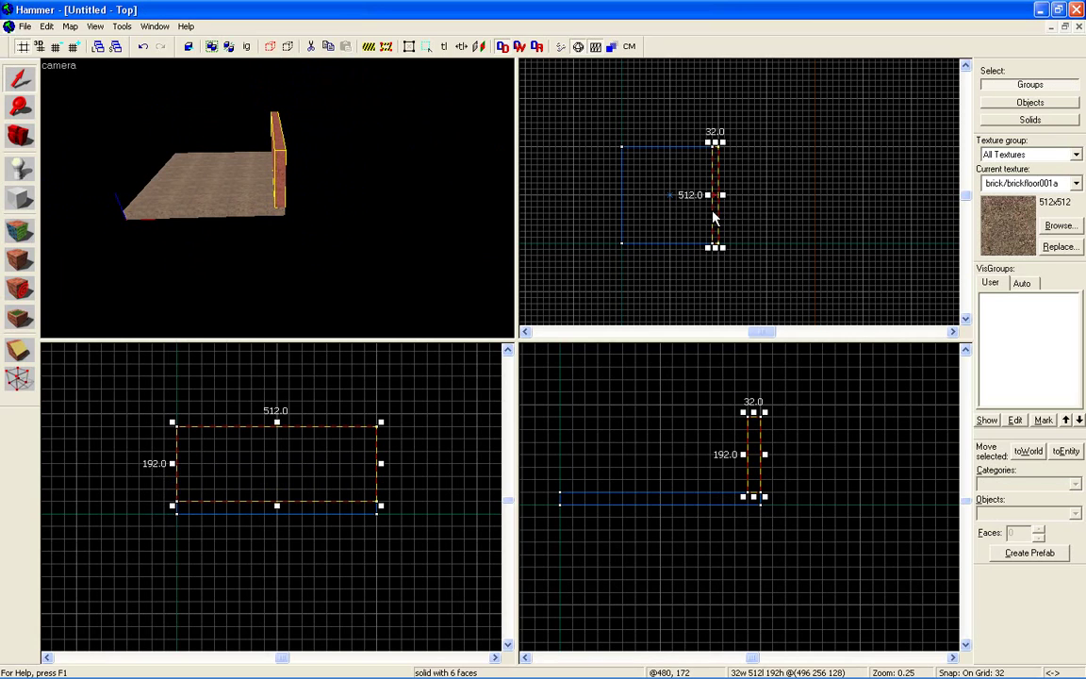
drag(717, 218, 630, 219)
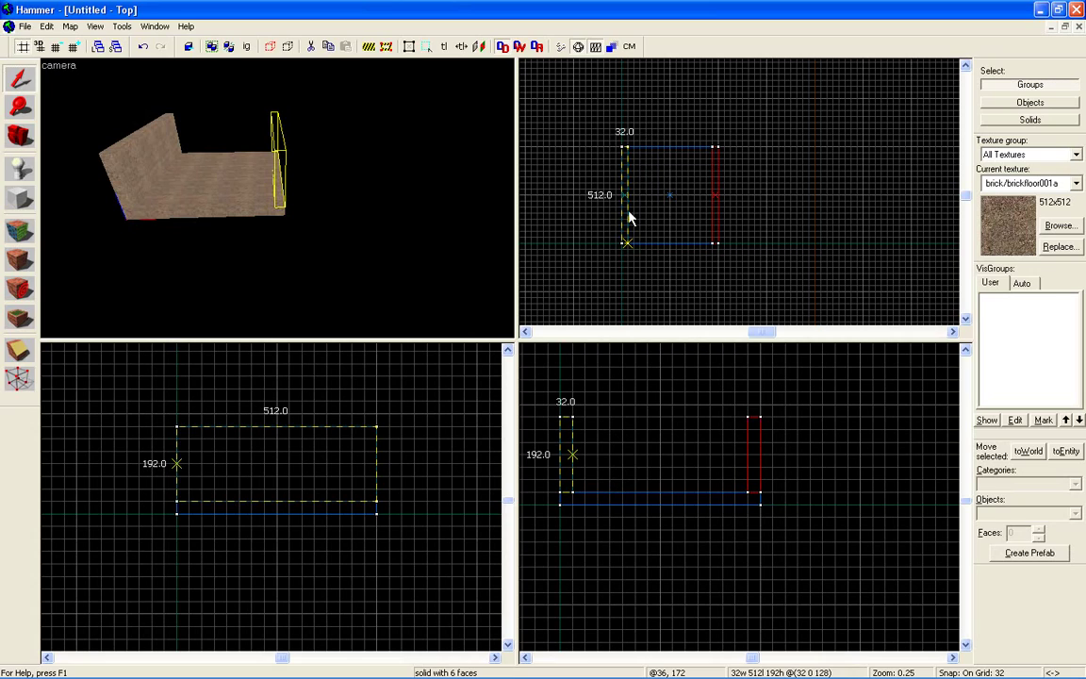
drag(629, 218, 629, 219)
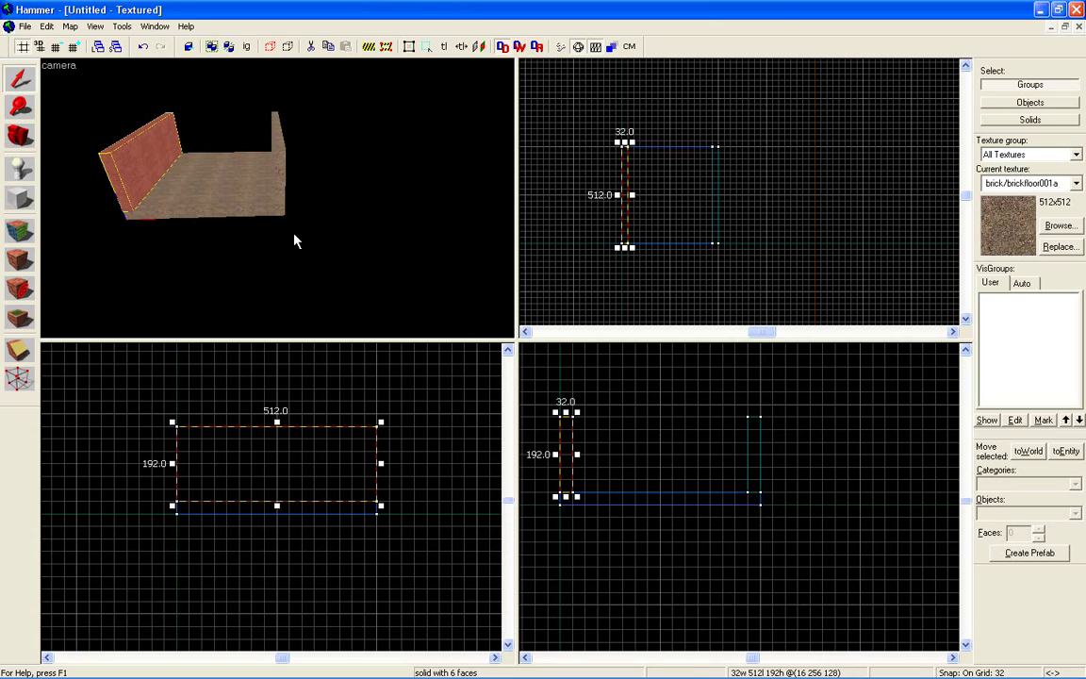
Copy the selected wall to the middle of the floor, between the two outer walls.
drag(296, 234, 279, 204)
key(w)
key(s)
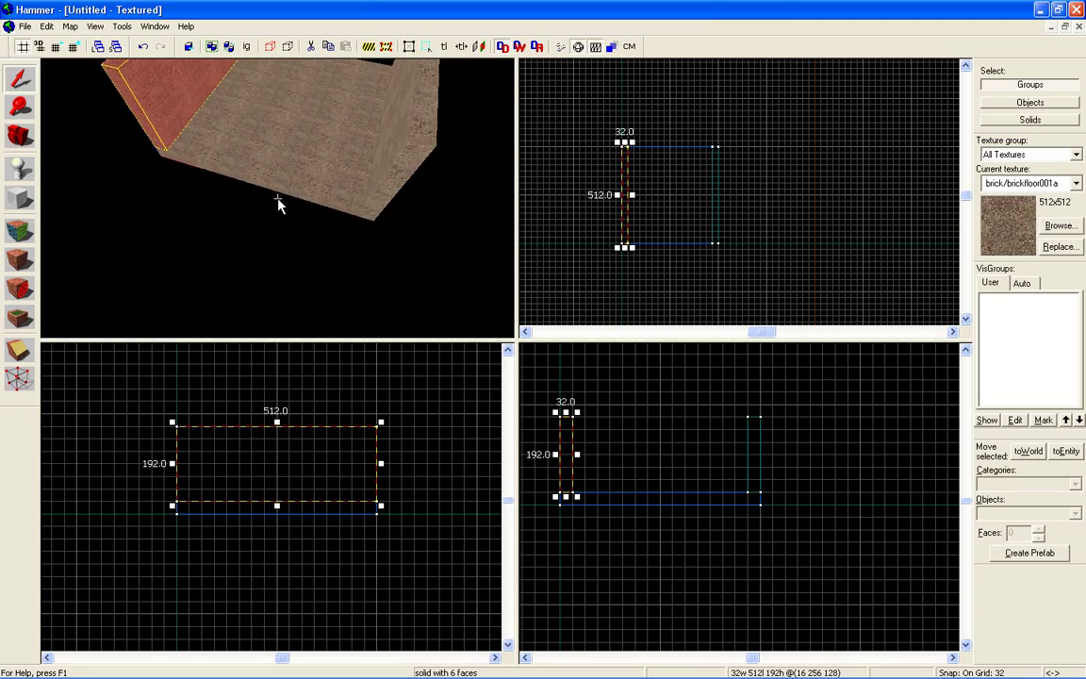
key(w)
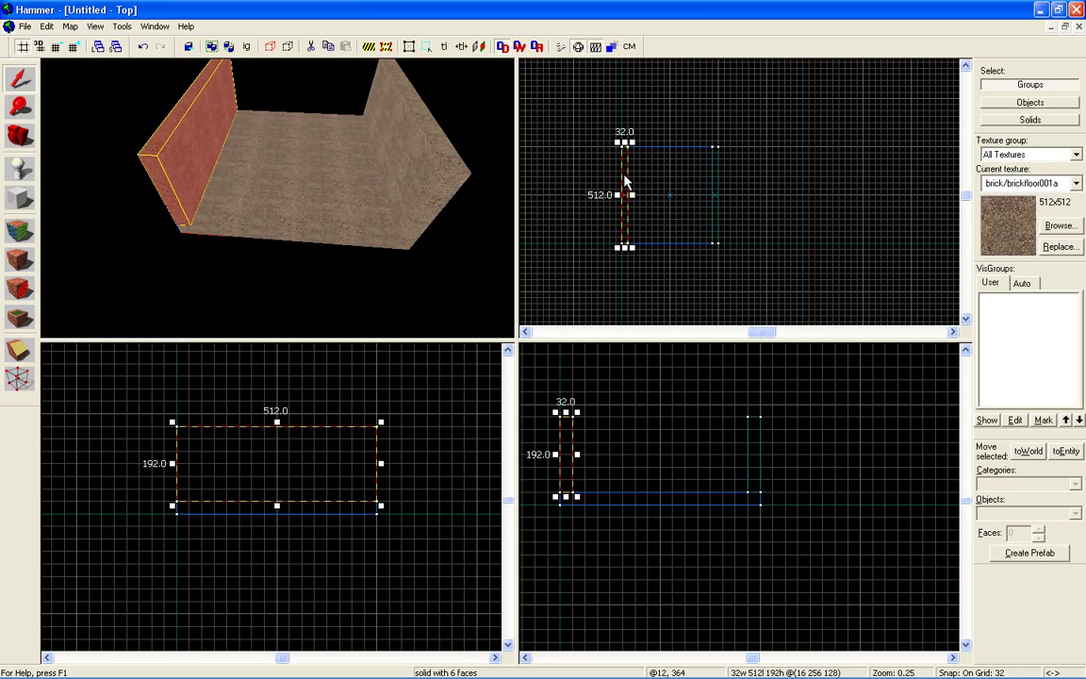
drag(625, 174, 671, 182)
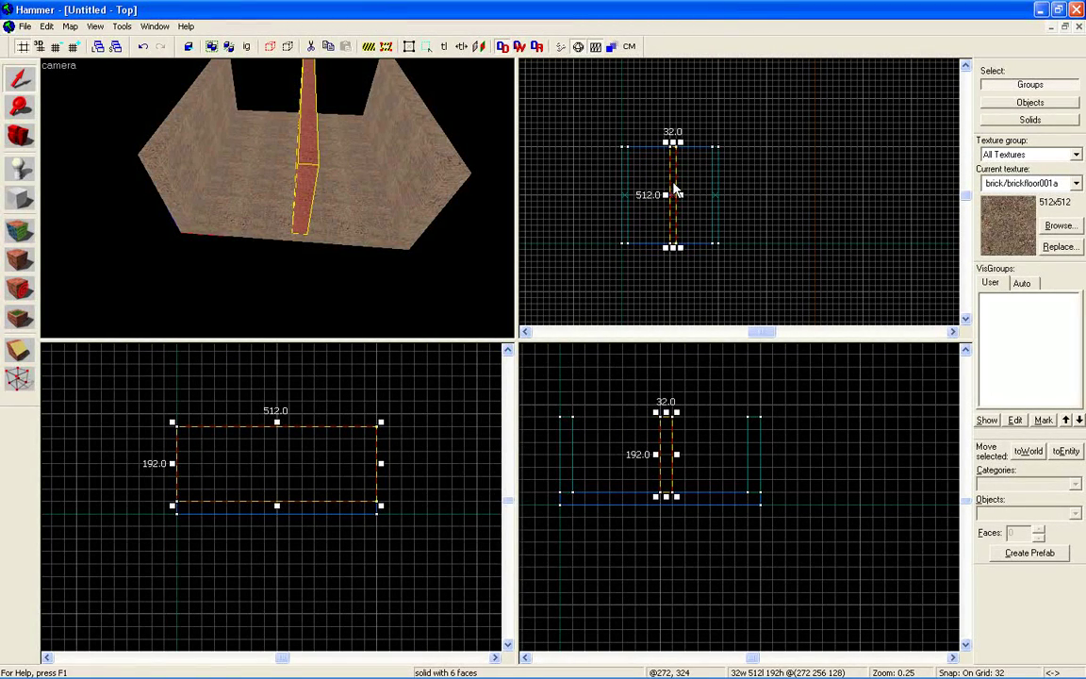
Try to rotate the middle wall freehand so it lies crosswise between the two outer walls, and undo the rotation.
click(674, 189)
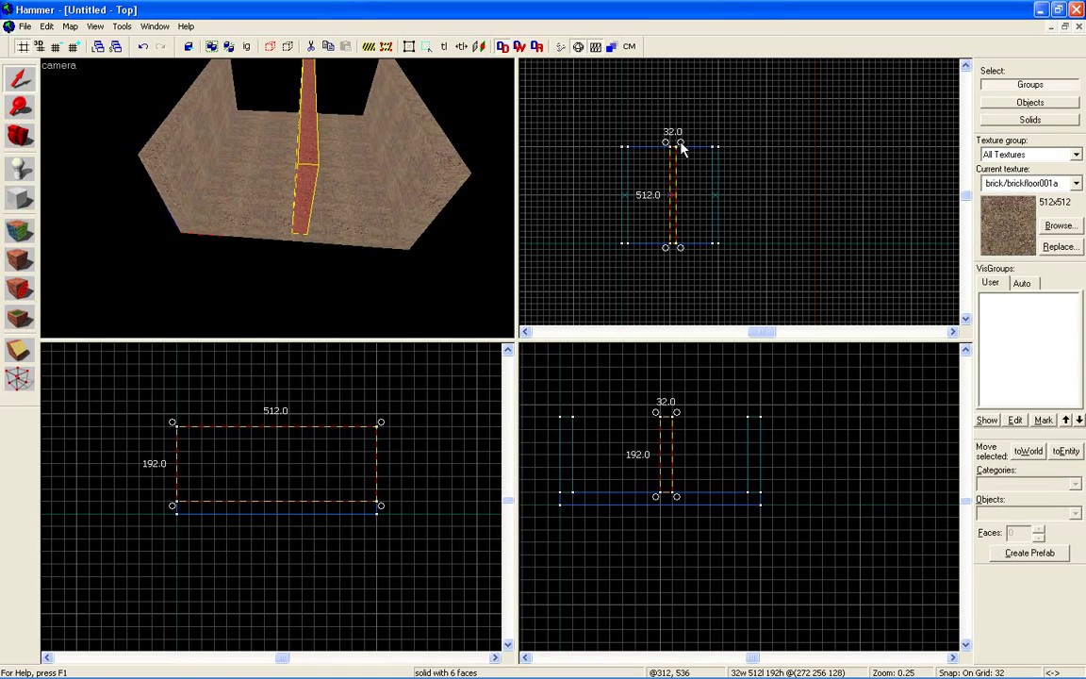
drag(681, 148, 712, 197)
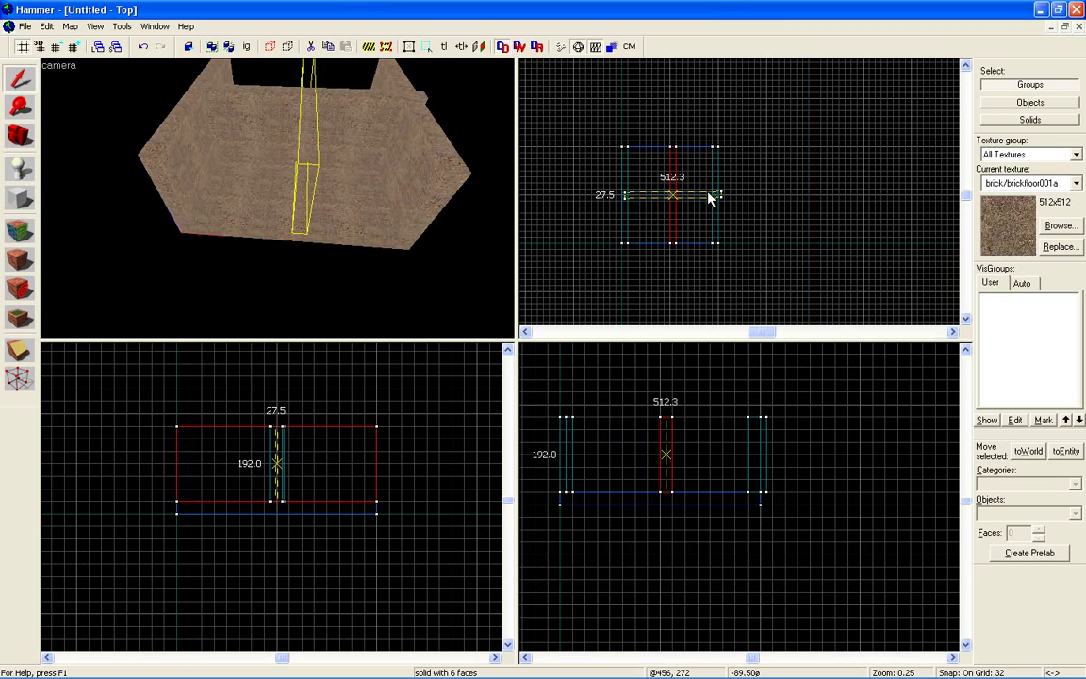
drag(709, 197, 705, 201)
scroll(690, 211, up, 5)
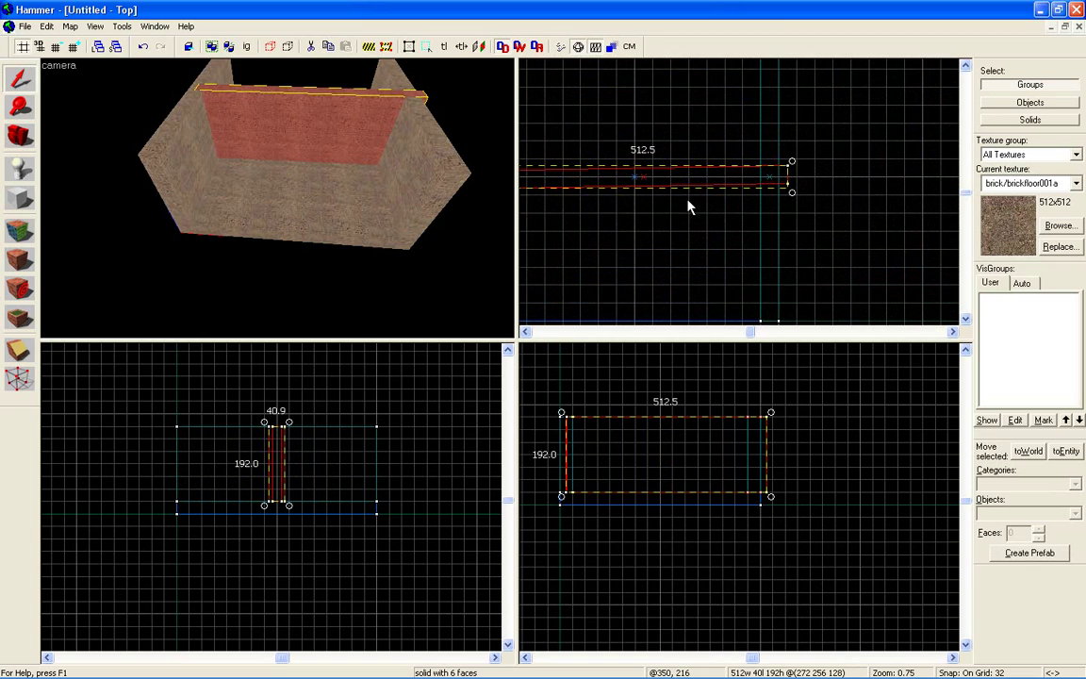
key(ctrl+z)
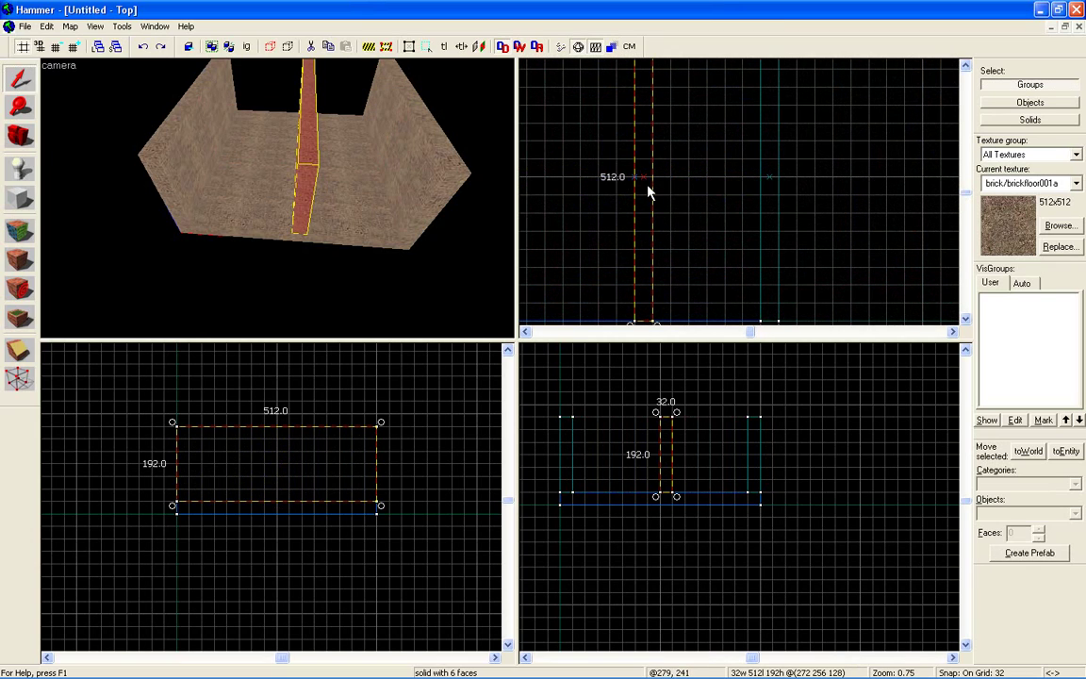
Rotate the middle wall 90 degrees and place it and a copy flush along the floor's two remaining open edges.
click(648, 191)
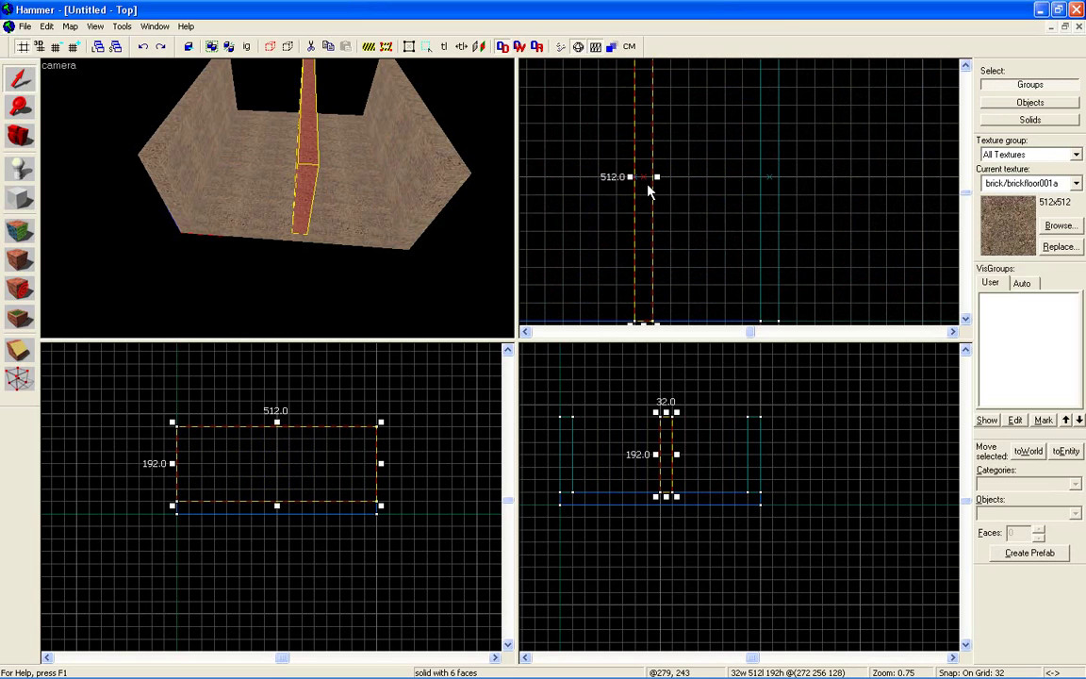
click(648, 192)
mouse_move(648, 192)
mouse_down()
mouse_move(630, 189)
mouse_move(646, 186)
mouse_up()
scroll(648, 194, down, 3)
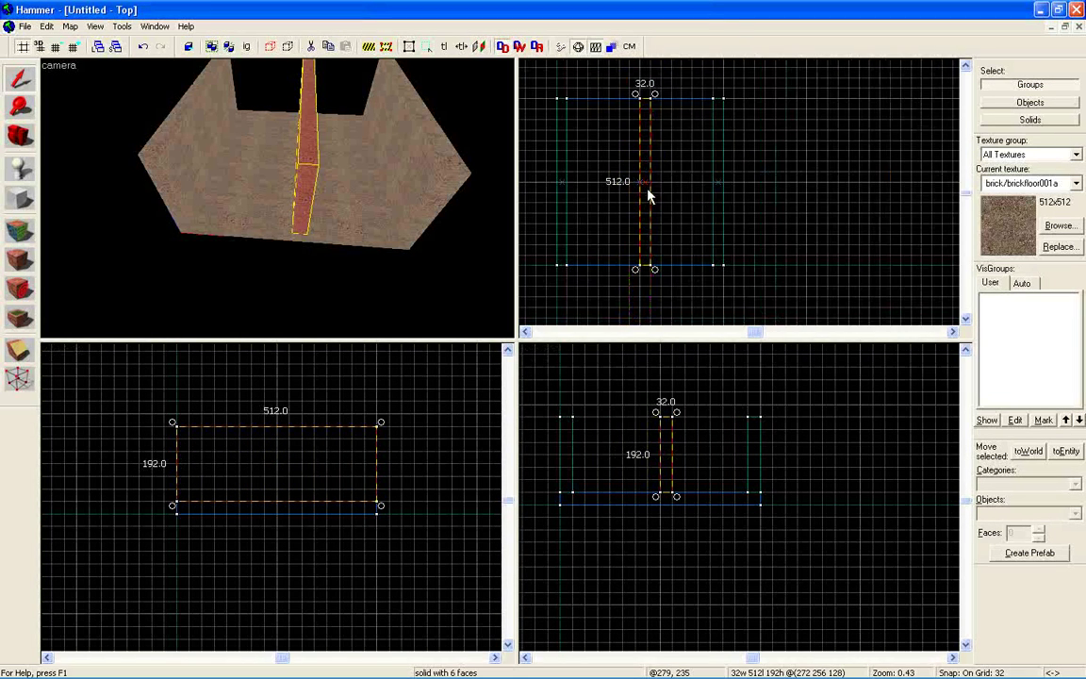
mouse_move(657, 102)
mouse_down()
mouse_move(679, 186)
mouse_move(669, 116)
mouse_move(641, 184)
mouse_move(638, 264)
mouse_up()
click(642, 111)
Examine the four walls from above and from inside the room in the 3D view.
key(z)
key(a)
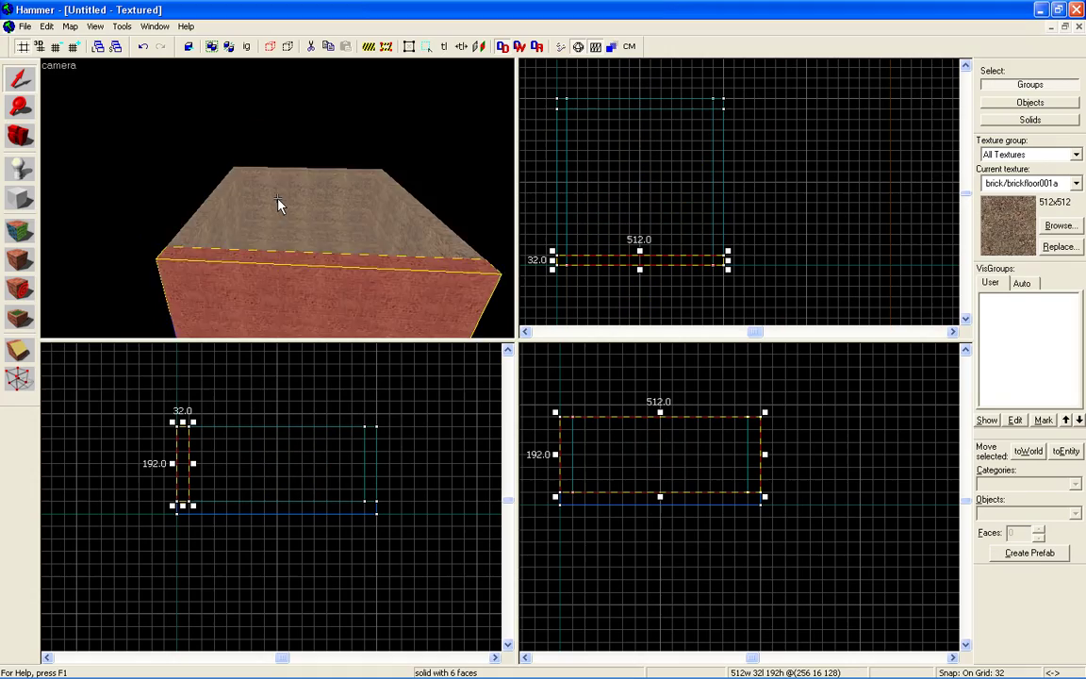
key(a)
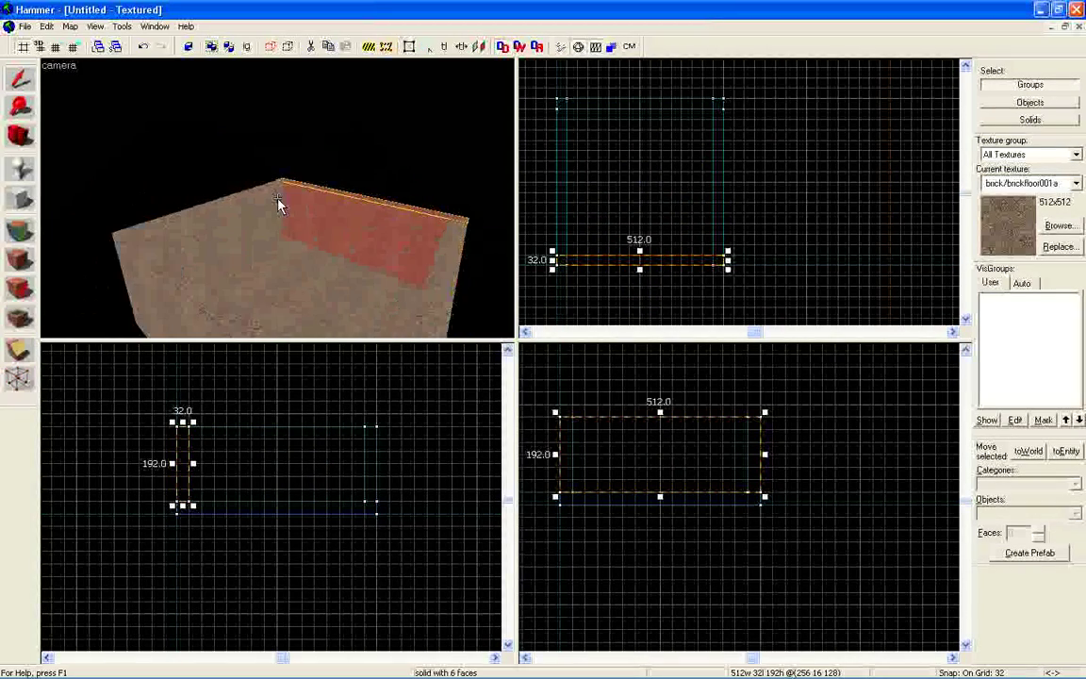
key(w)
key(w)
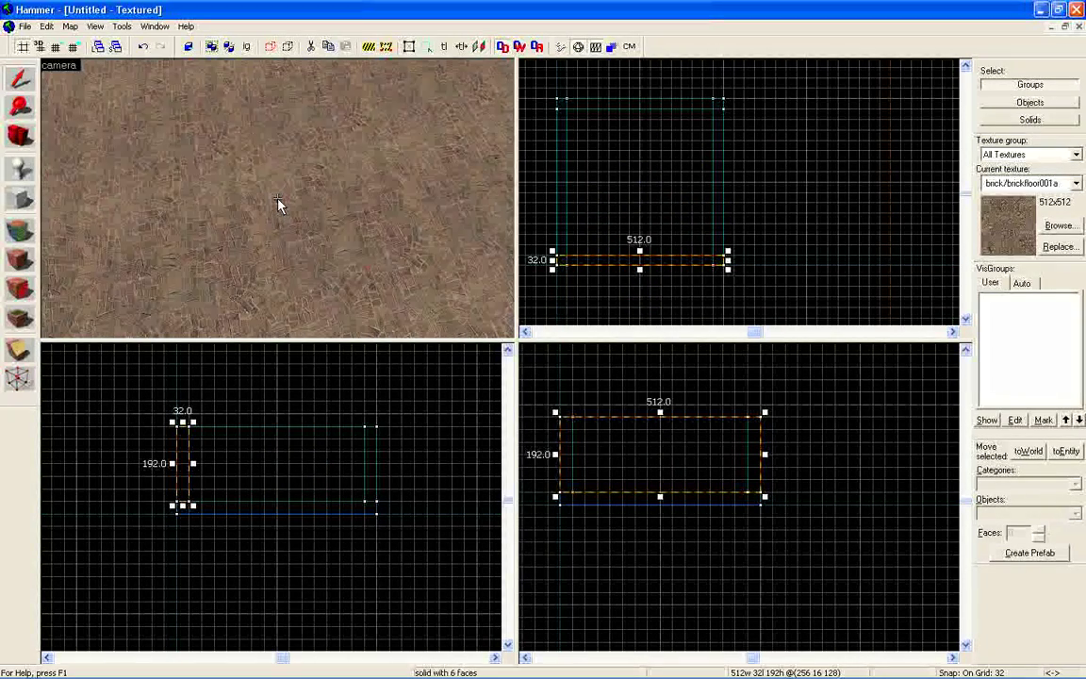
drag(278, 204, 278, 203)
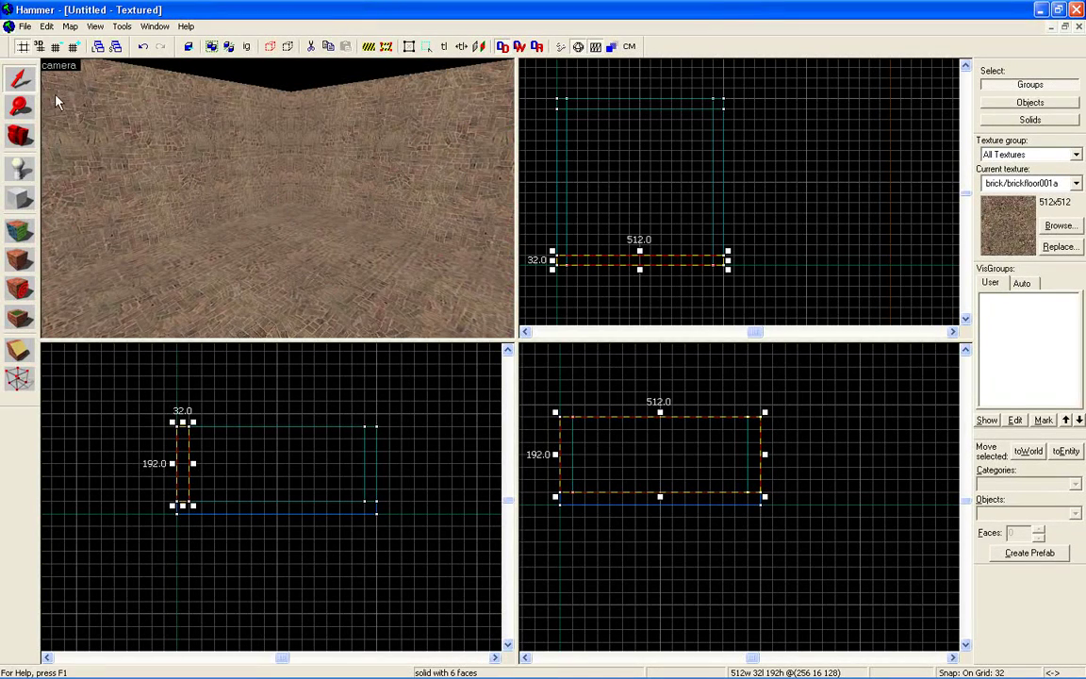
drag(278, 203, 279, 204)
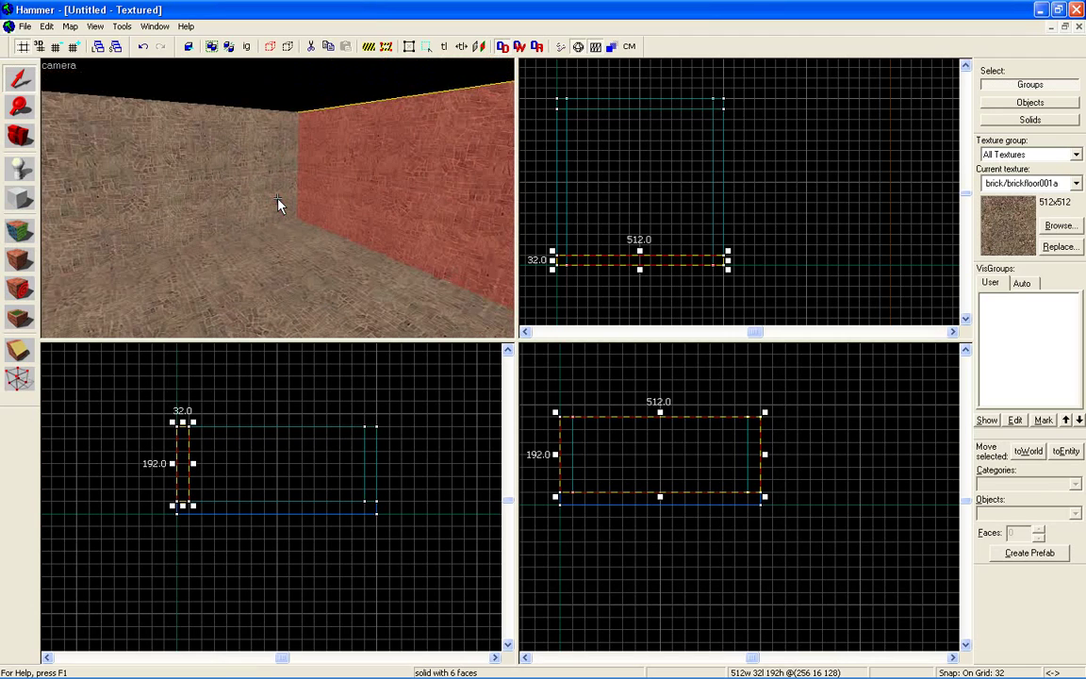
Select the inner faces of all four walls for texture editing.
click(19, 232)
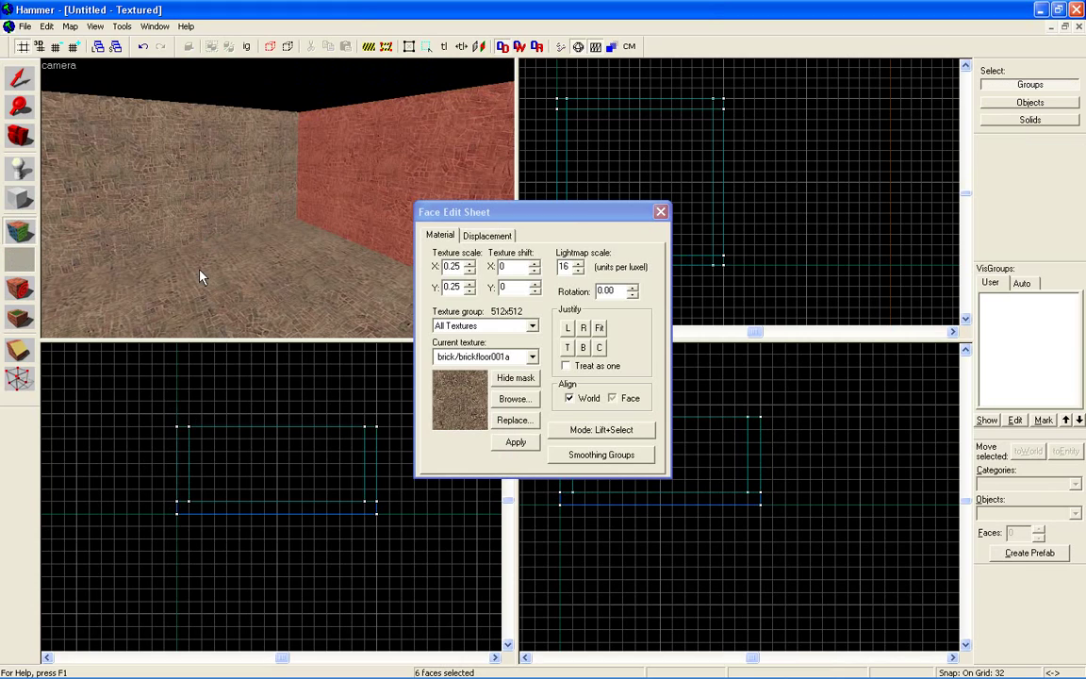
click(189, 201)
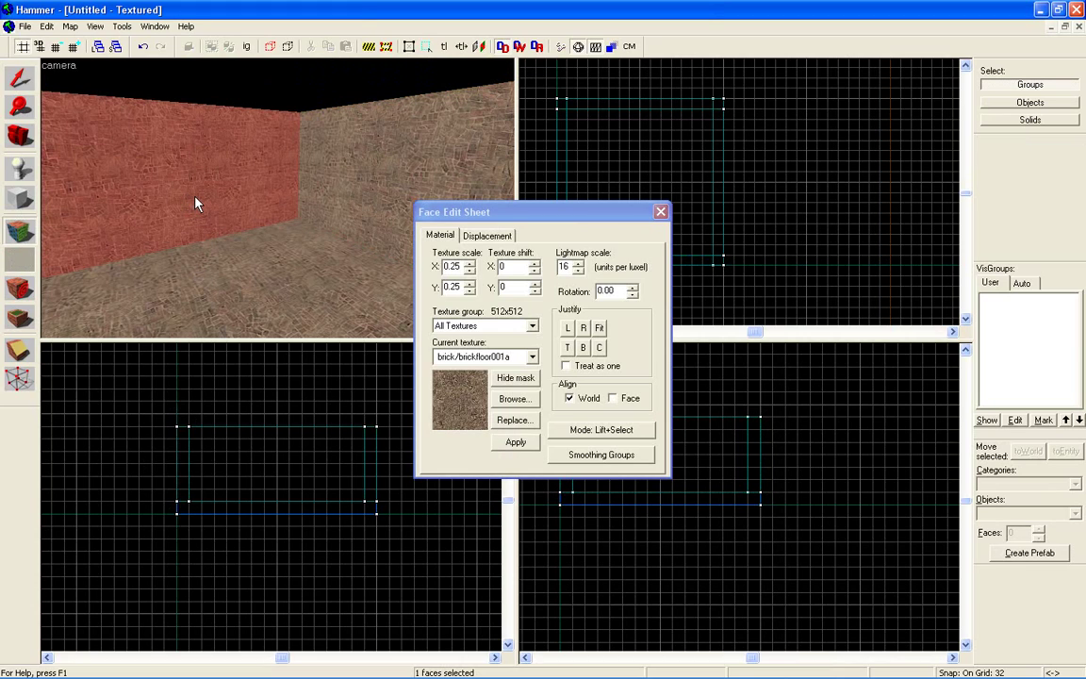
ctrl+click(358, 192)
key(z)
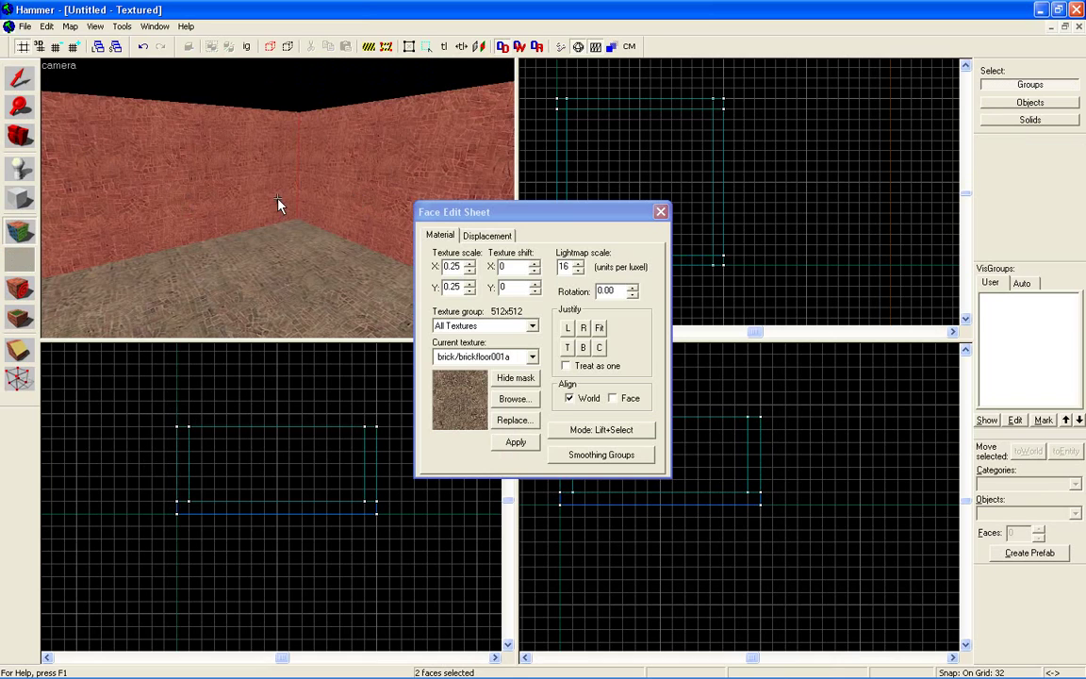
key(Right)
ctrl+click(287, 201)
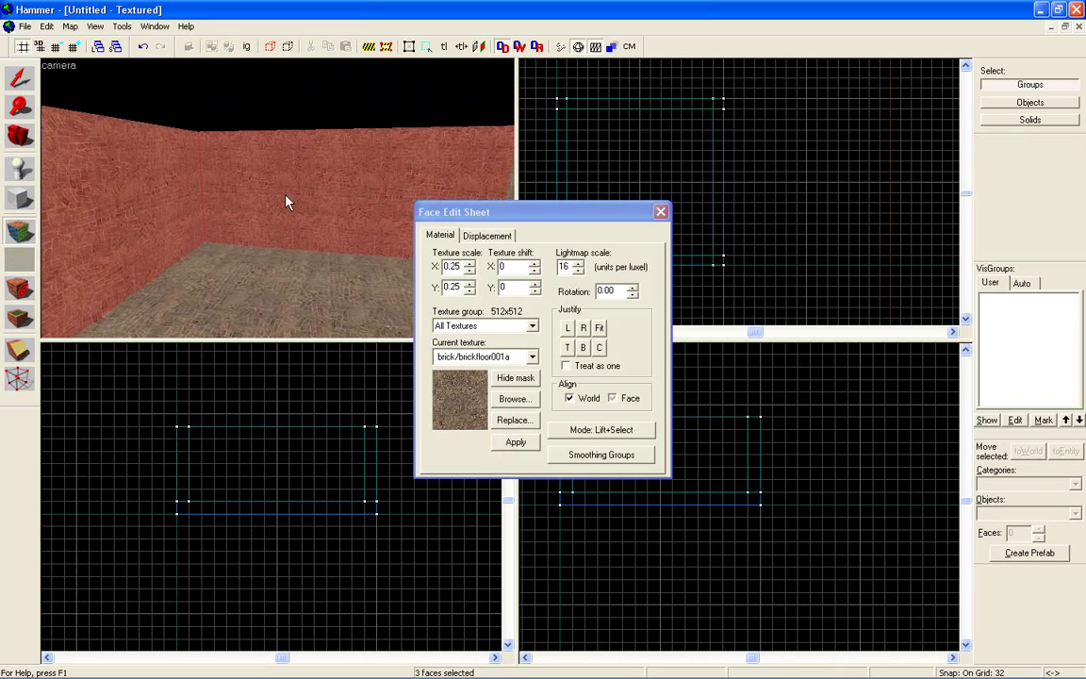
key(Right)
key(Right)
key(Right)
ctrl+click(269, 205)
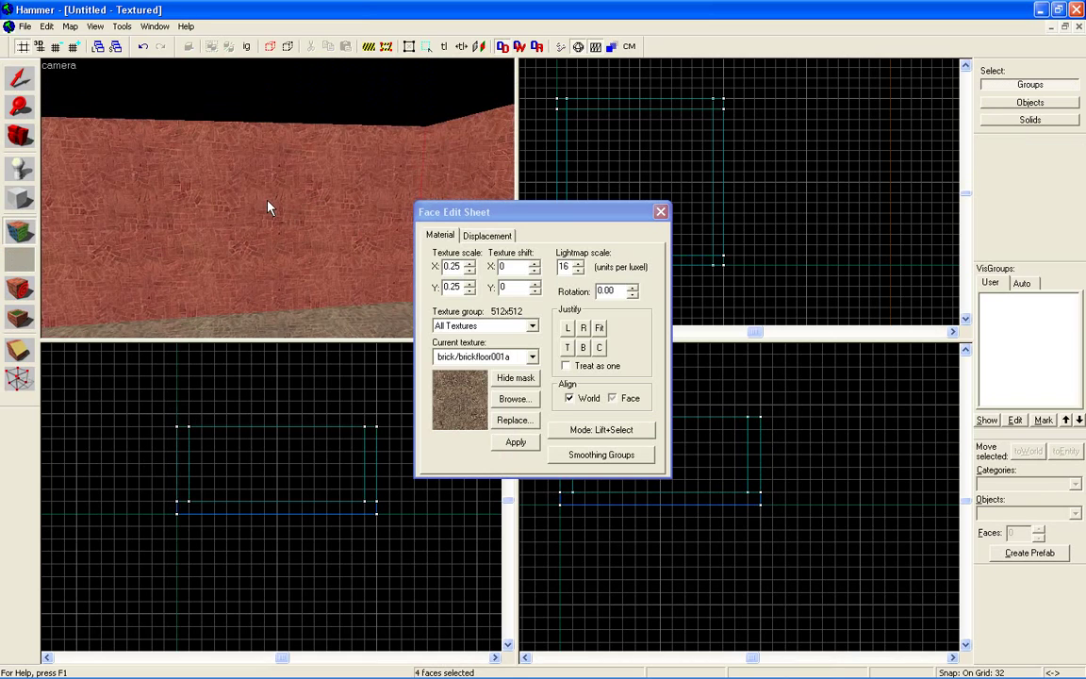
Check the wall face selection from outside, above and inside the room in the 3D view.
key(Down)
key(s)
key(d)
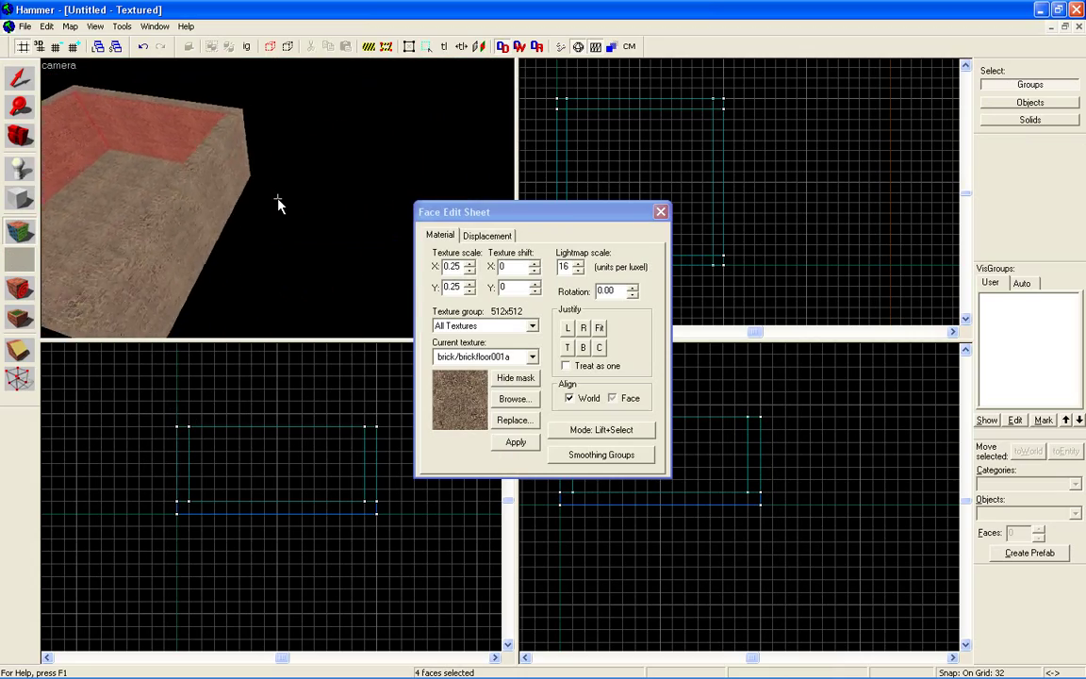
key(w)
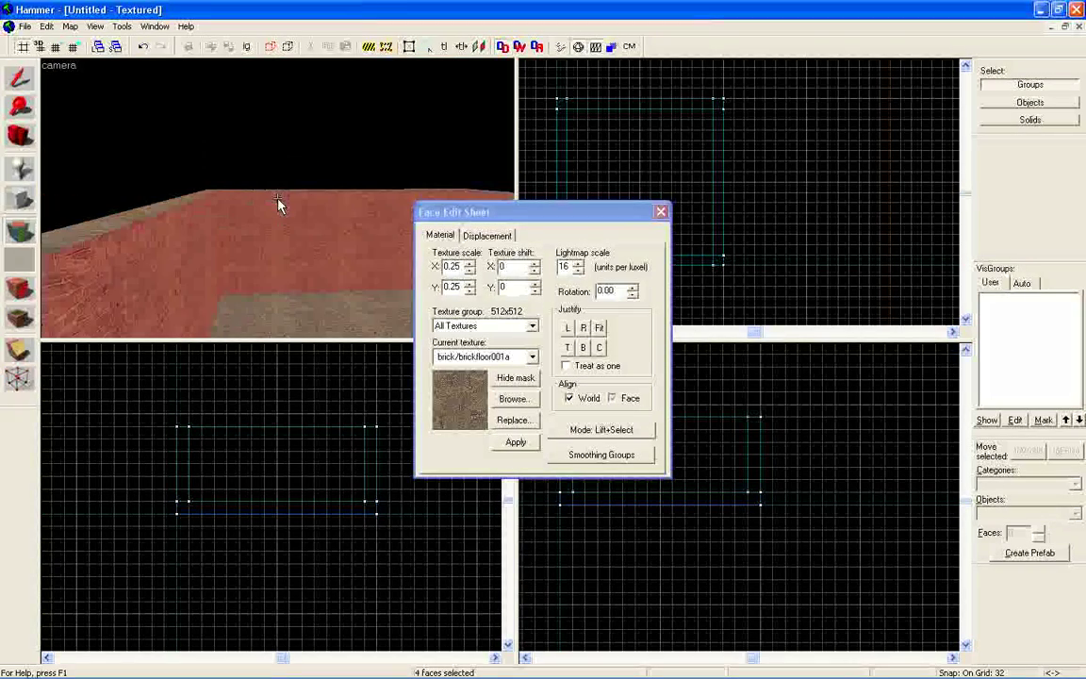
key(s)
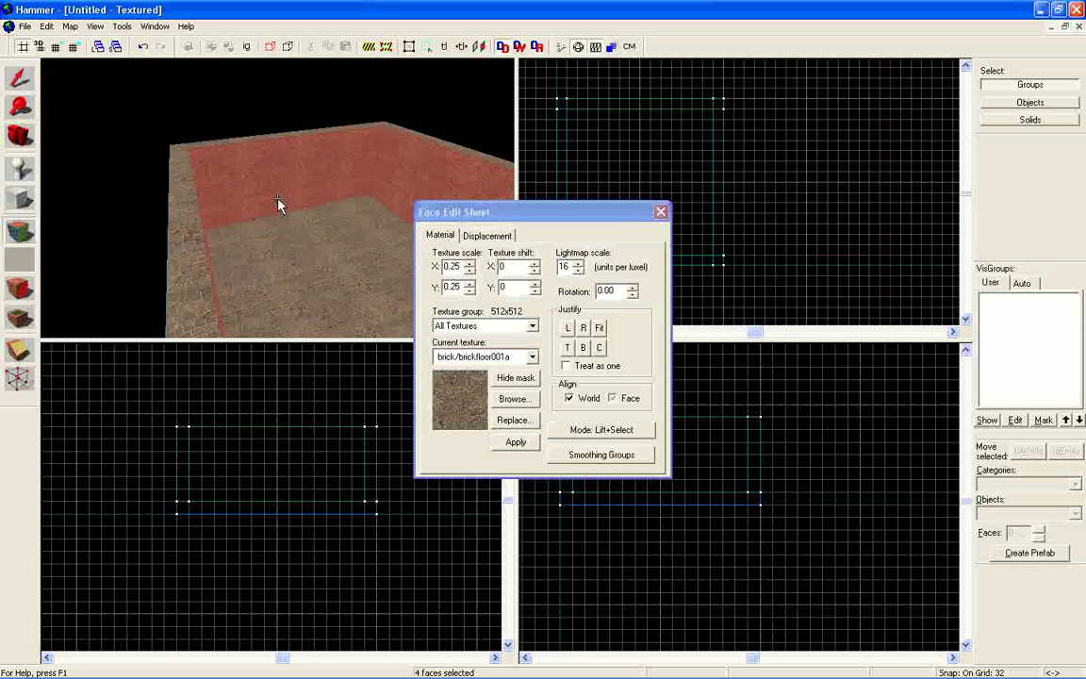
key(d)
key(w)
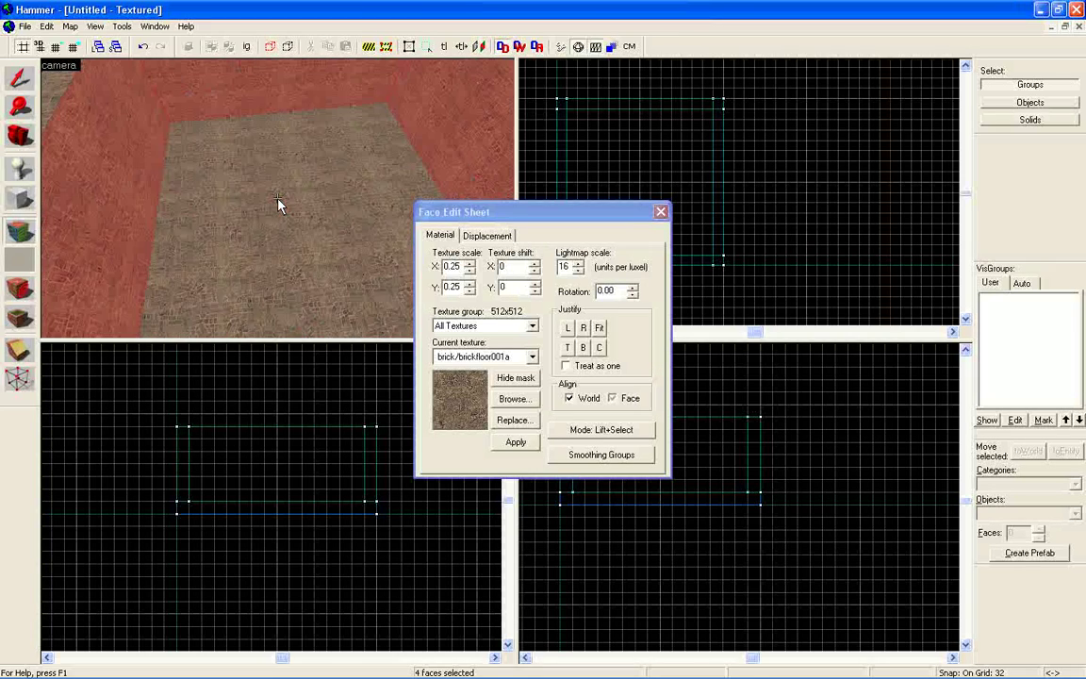
key(z)
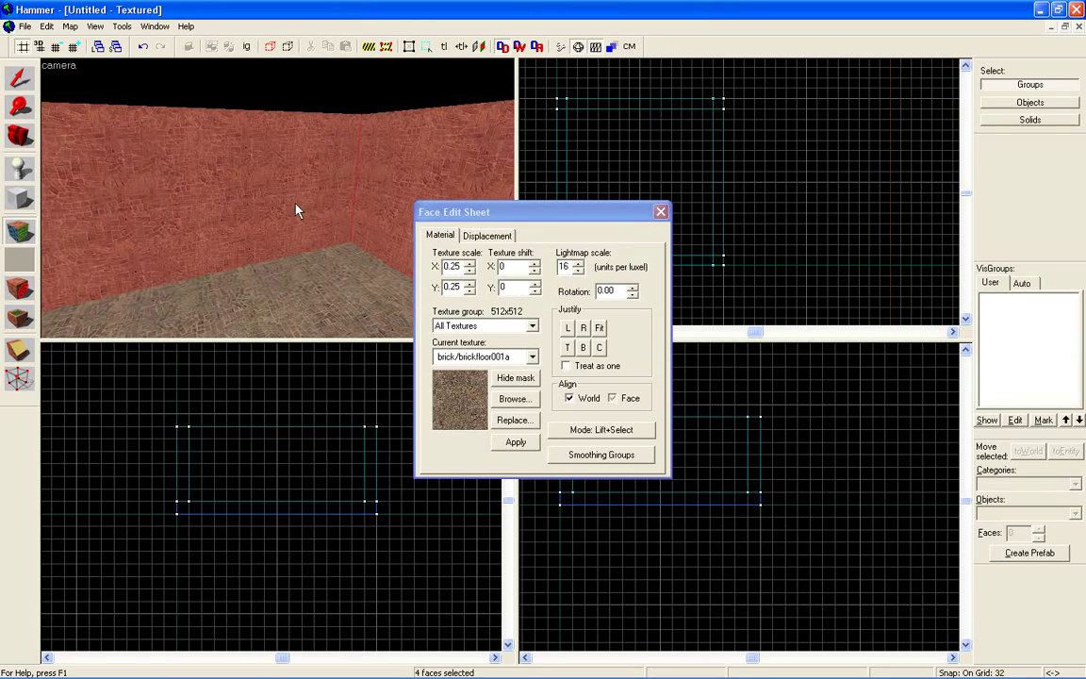
Filter the textures by "wall" and apply concrete/concretewall001a to the selected inner wall faces.
click(513, 399)
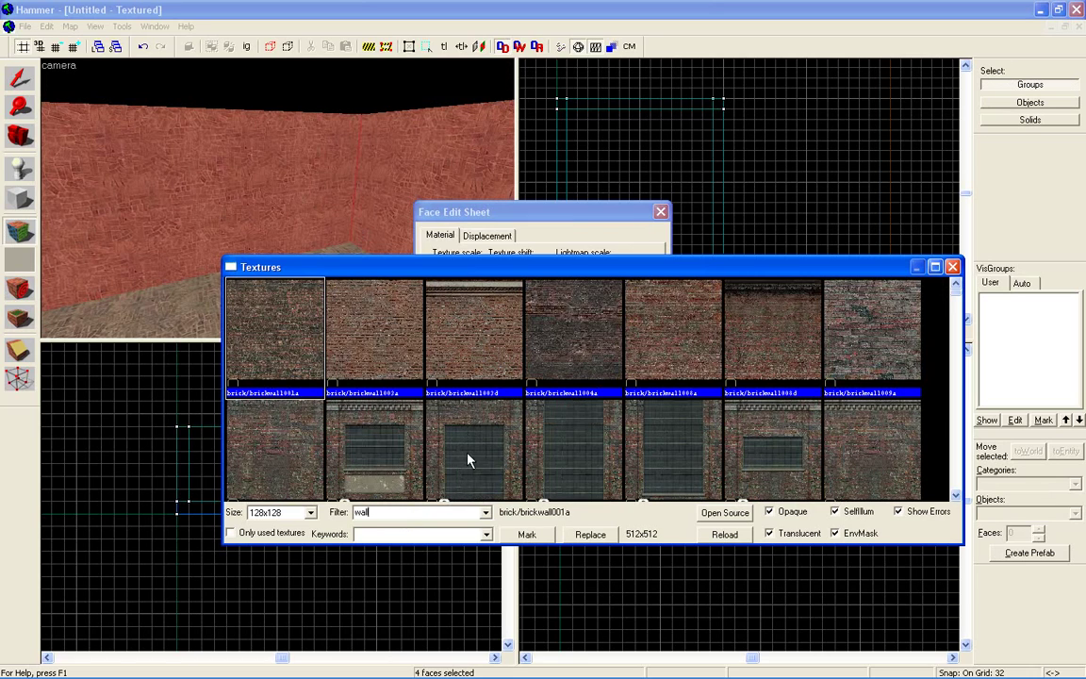
scroll(467, 426, down, 5)
scroll(470, 419, down, 10)
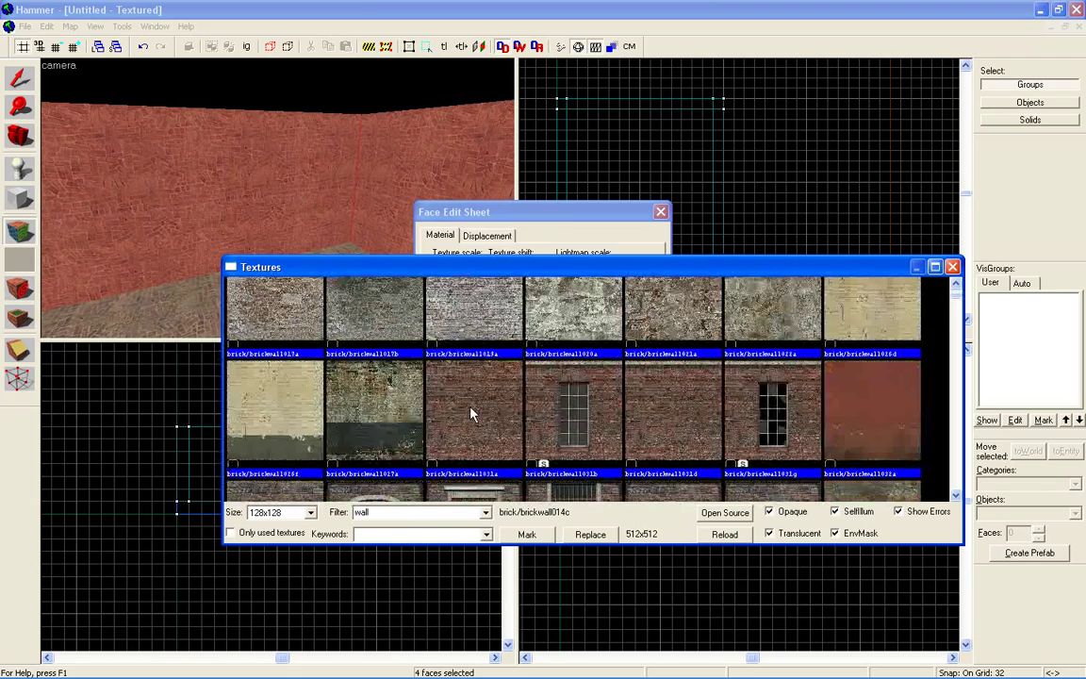
scroll(474, 407, down, 10)
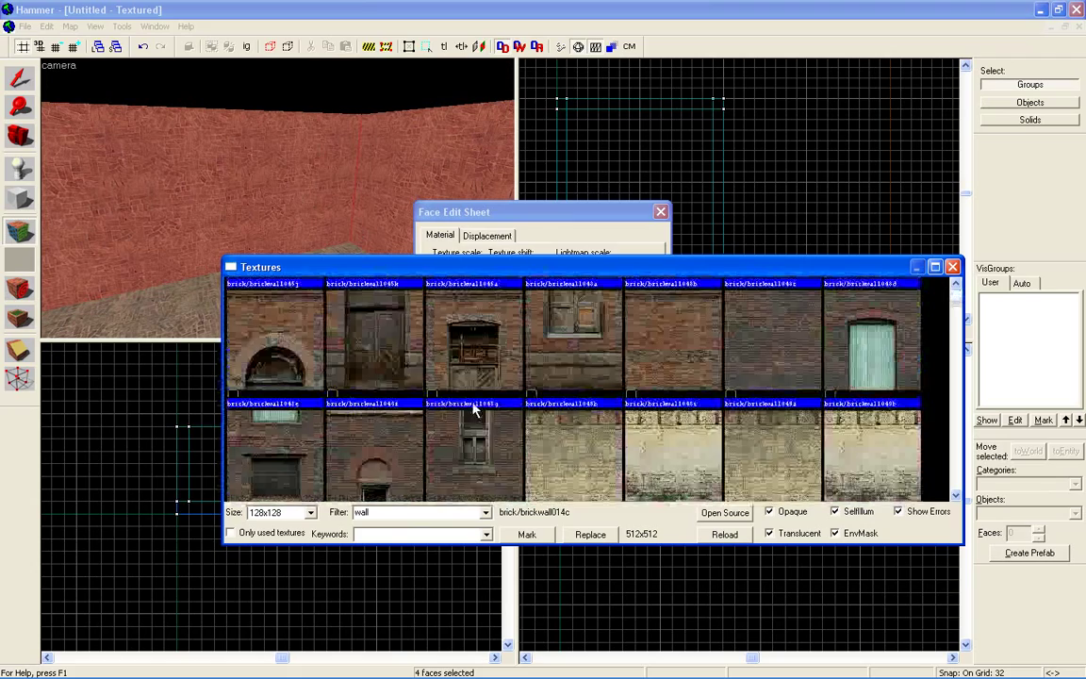
scroll(380, 407, up, 2)
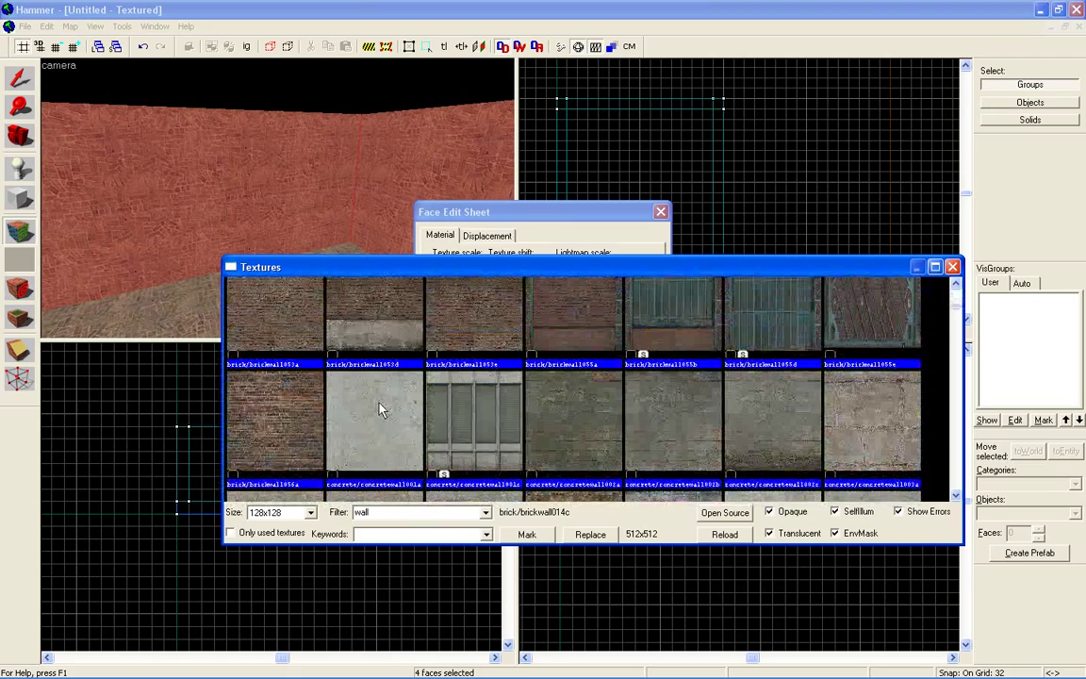
double_click(394, 441)
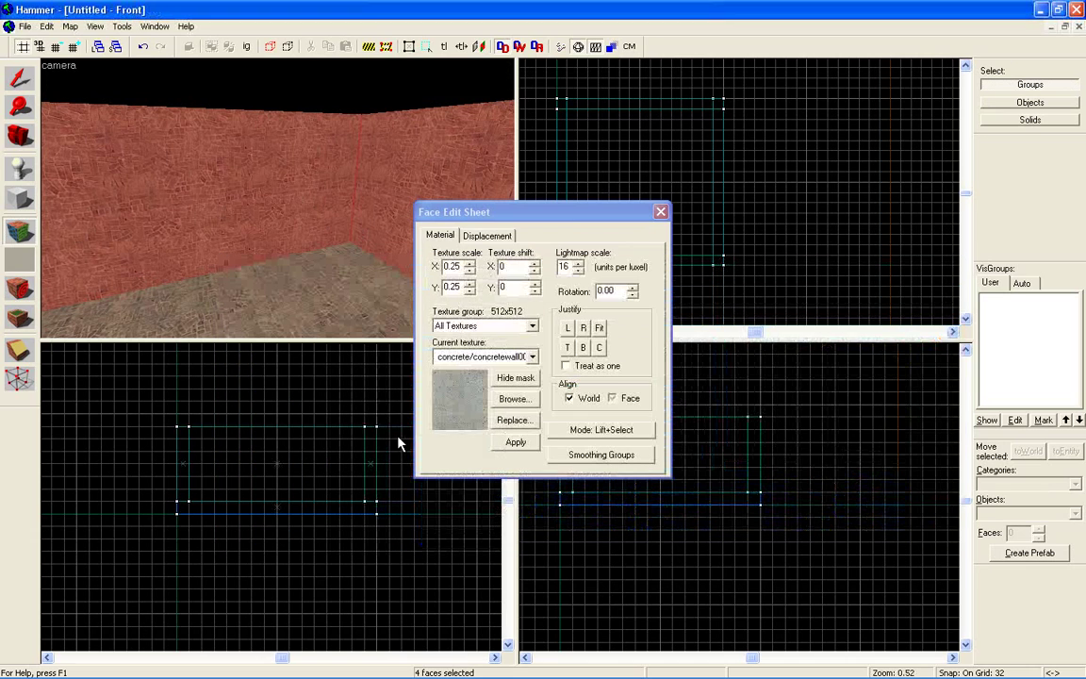
click(515, 443)
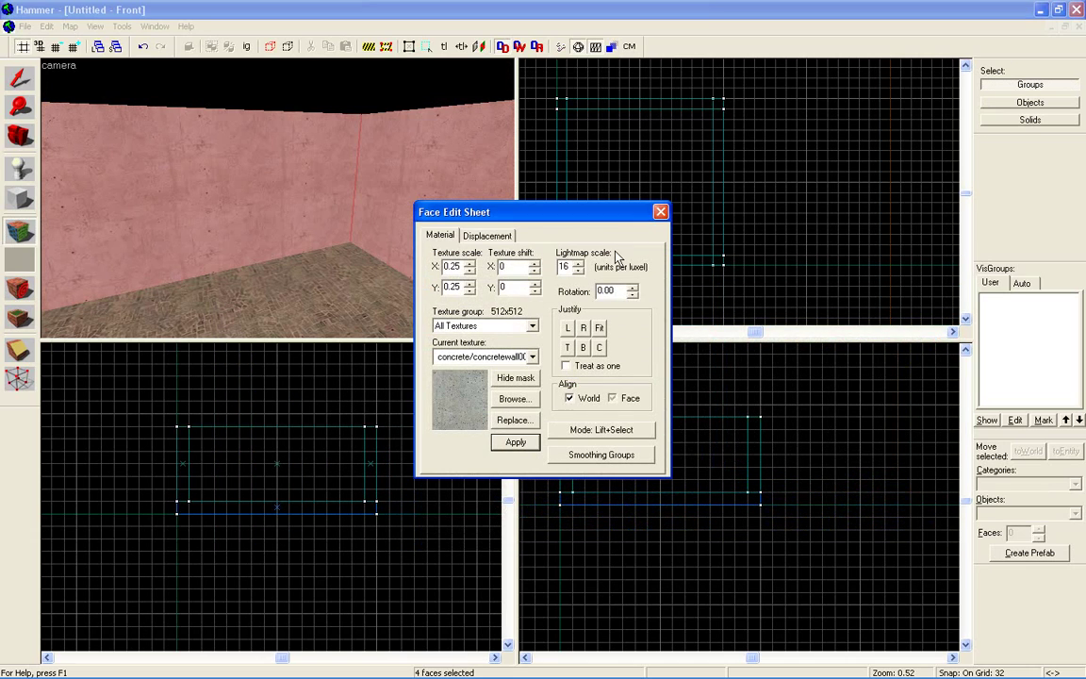
click(659, 211)
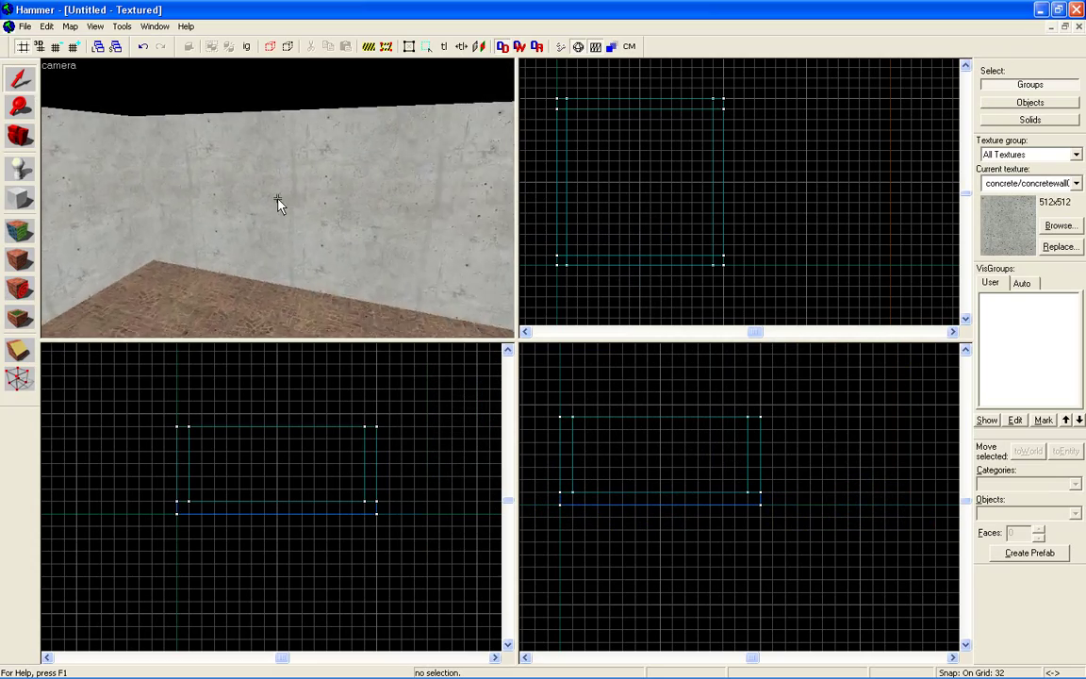
Filter the textures by "floor" and apply the smooth, dark concrete floor texture to the room's floor face.
key(w)
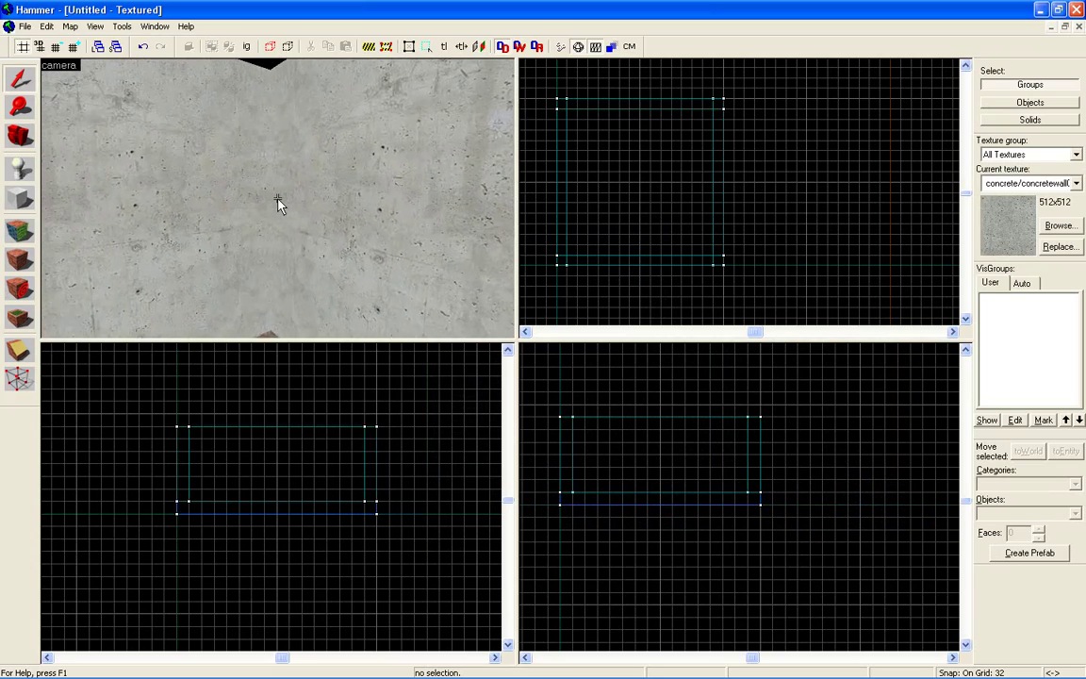
key(w)
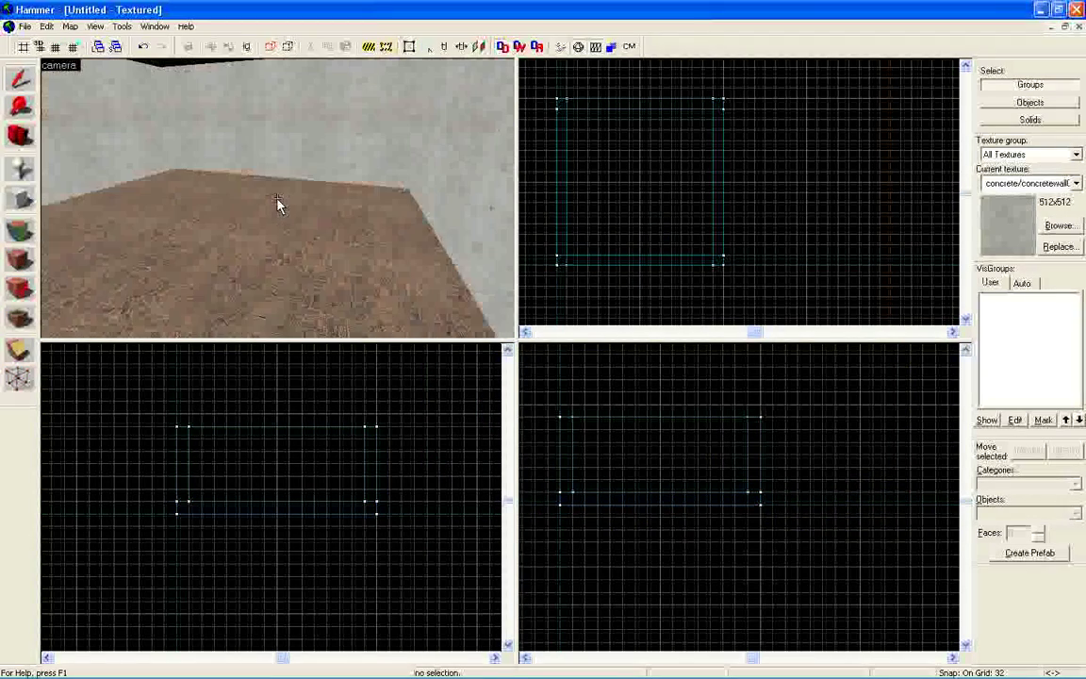
key(s)
key(z)
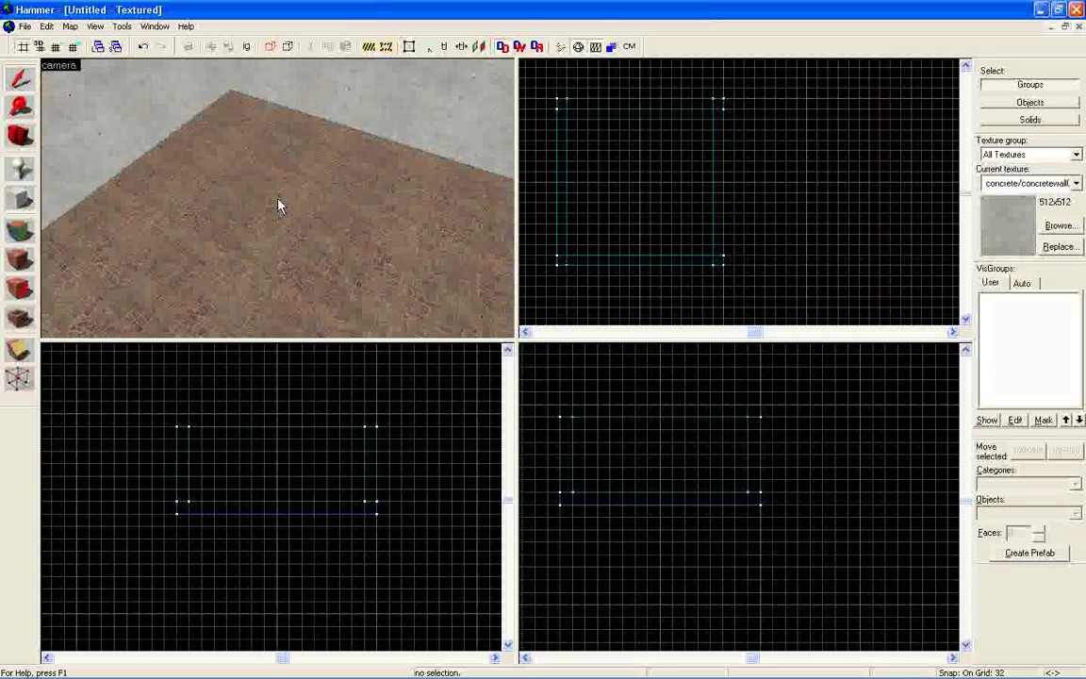
click(16, 234)
click(262, 229)
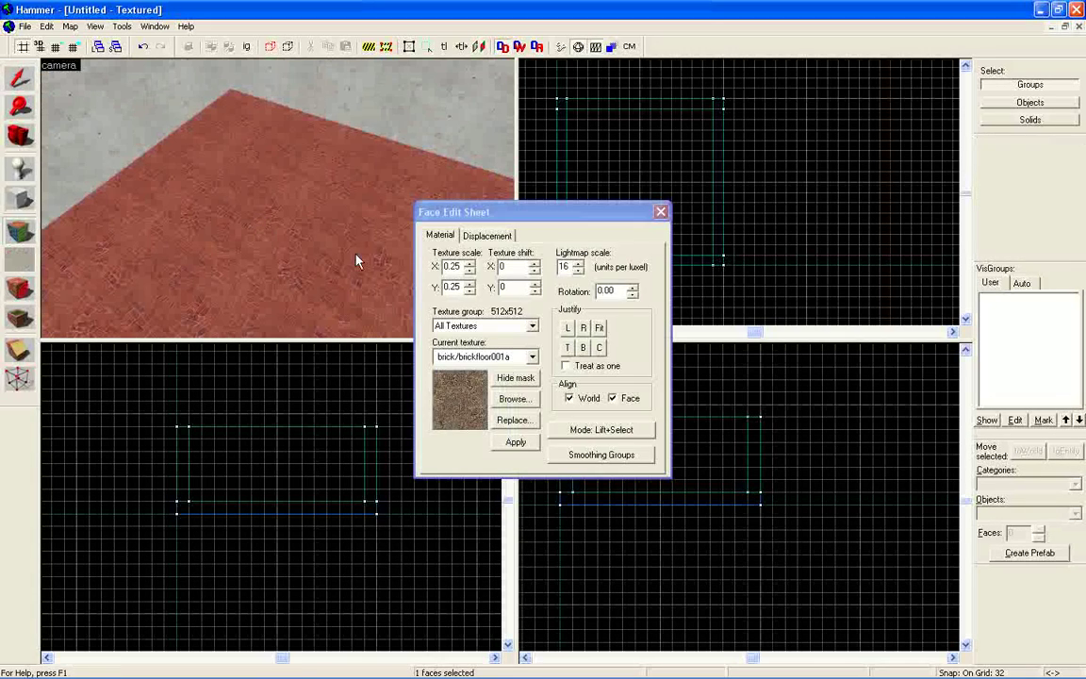
click(515, 400)
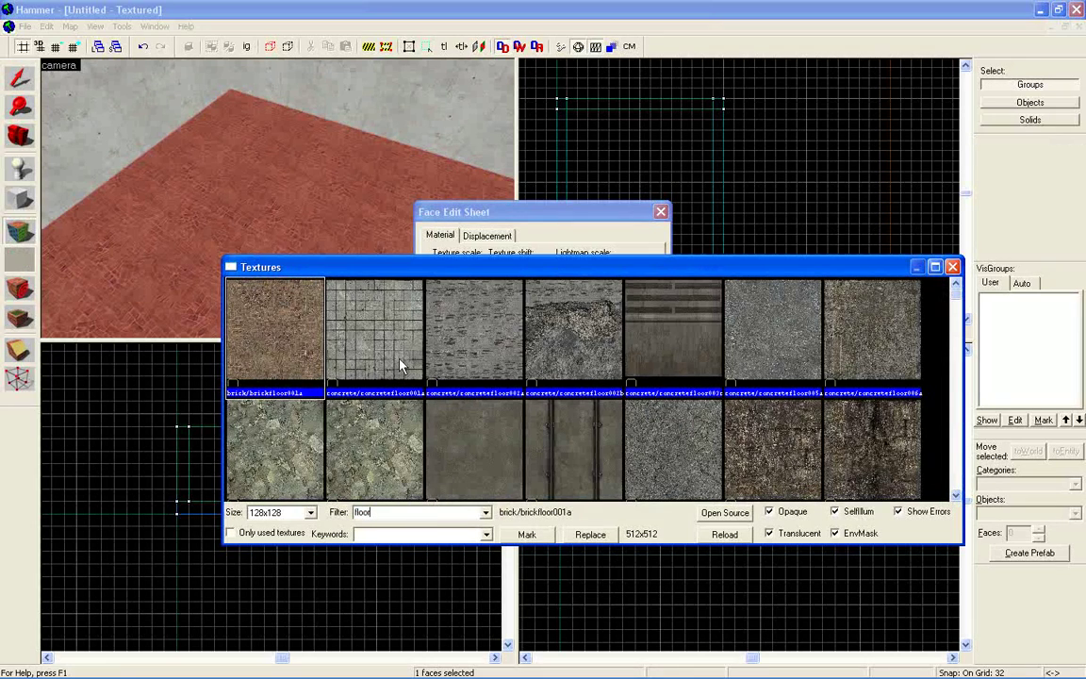
click(399, 364)
double_click(472, 440)
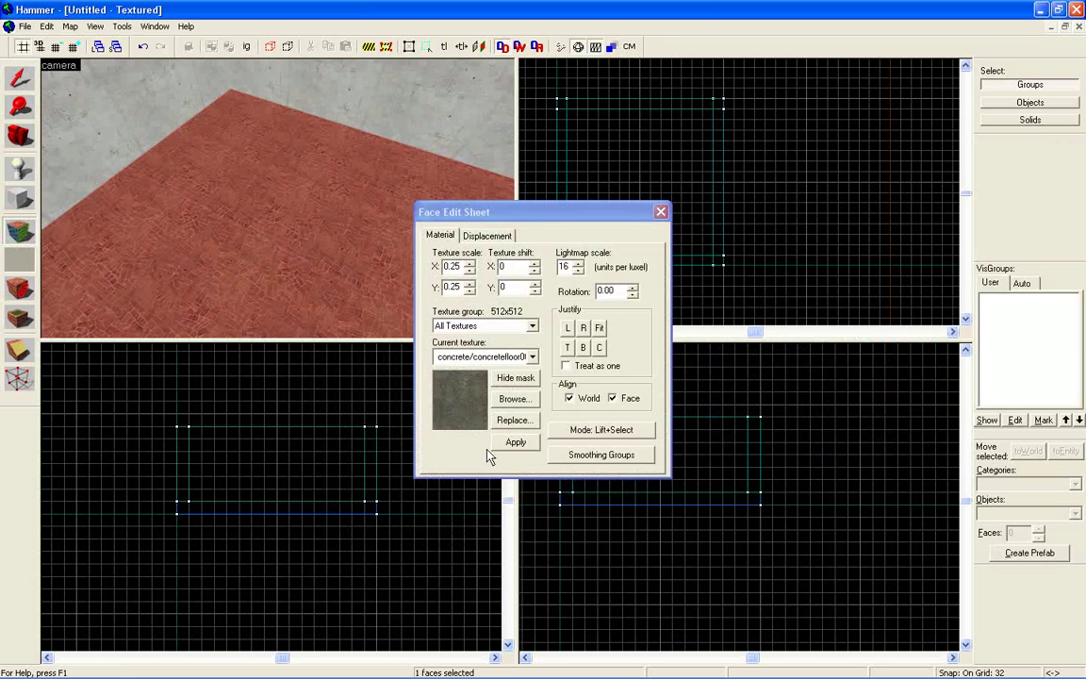
click(514, 443)
click(661, 211)
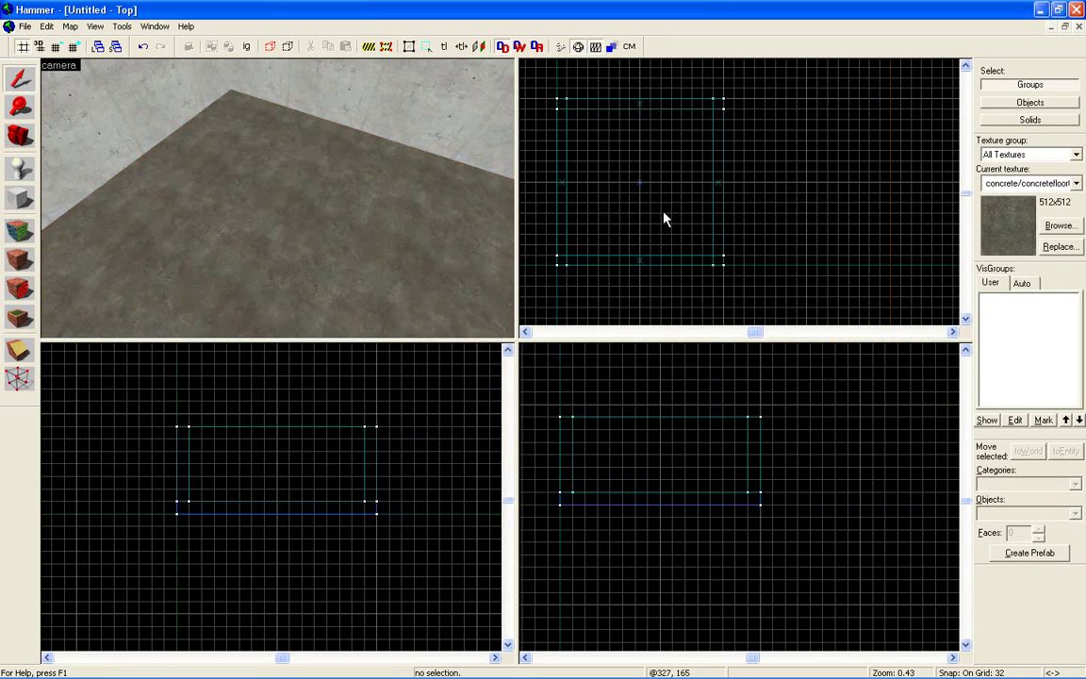
Inspect the textured walls and floor of the room from inside and from above in the 3D view.
key(z)
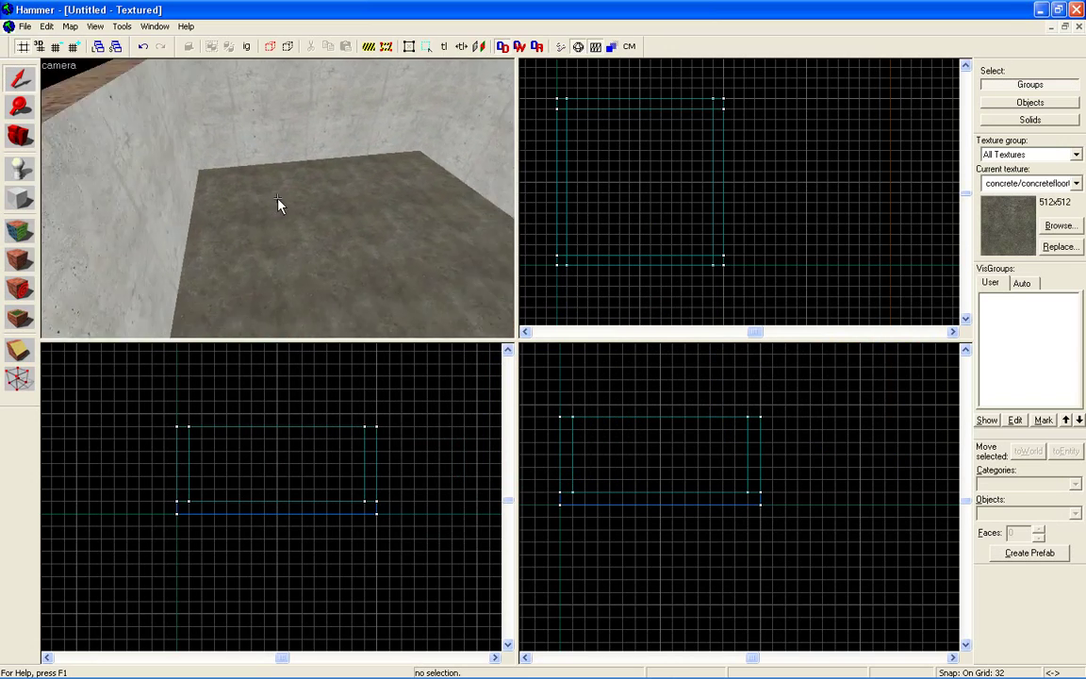
key(s)
key(w)
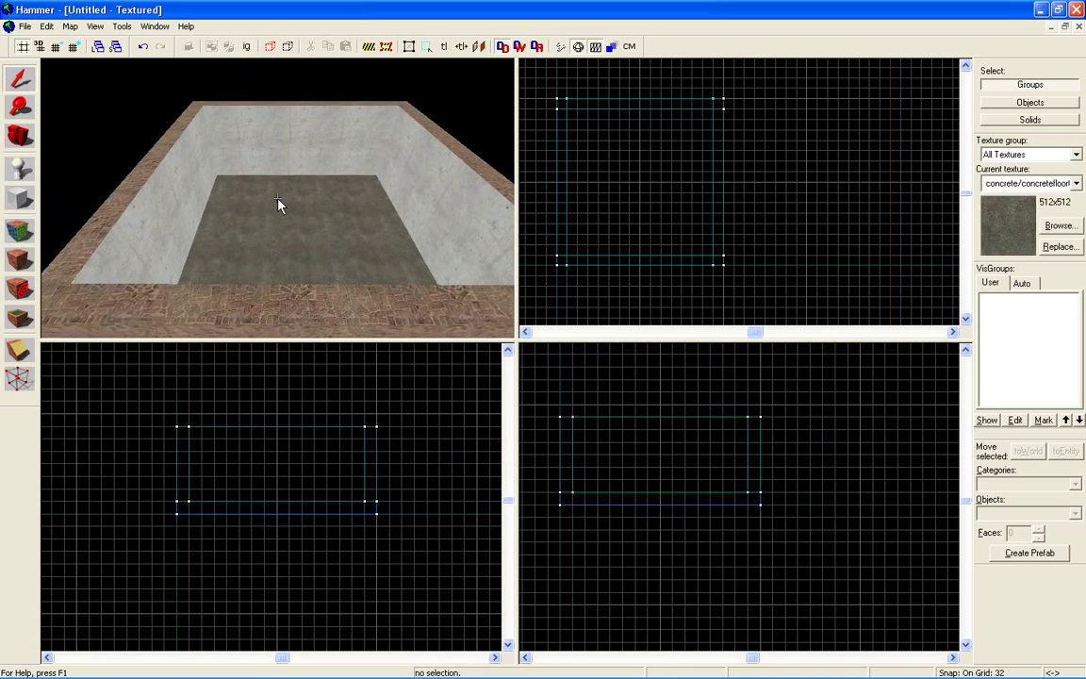
key(s)
key(a)
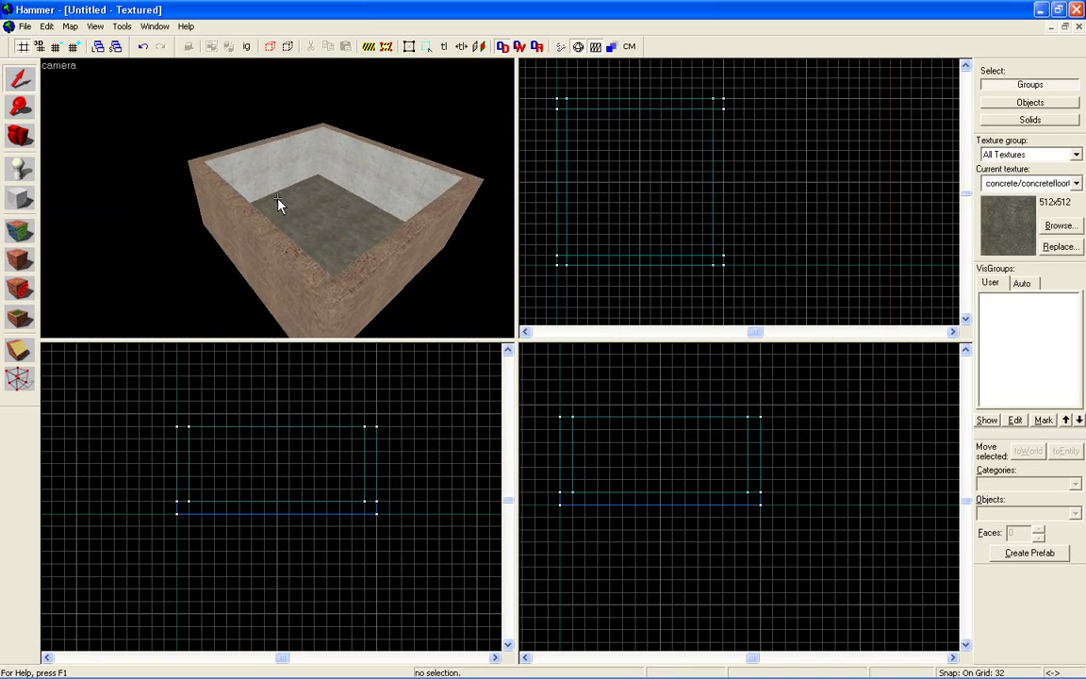
key(w)
key(d)
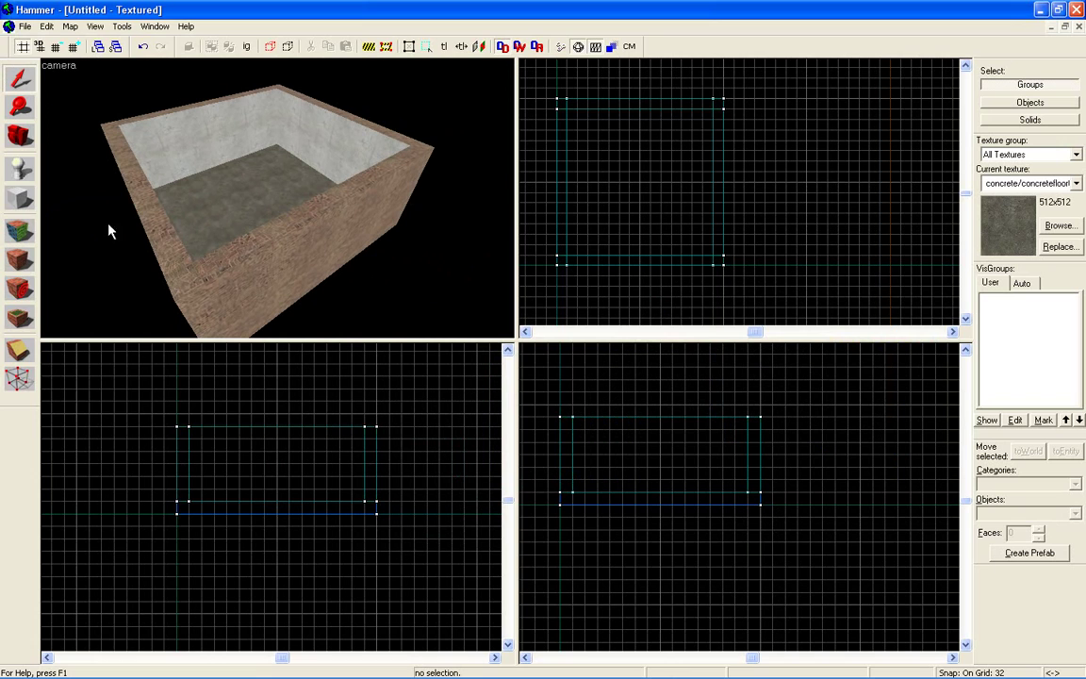
Create a 512 by 512 block, 192 units high, resting directly on top of the room's walls.
click(19, 200)
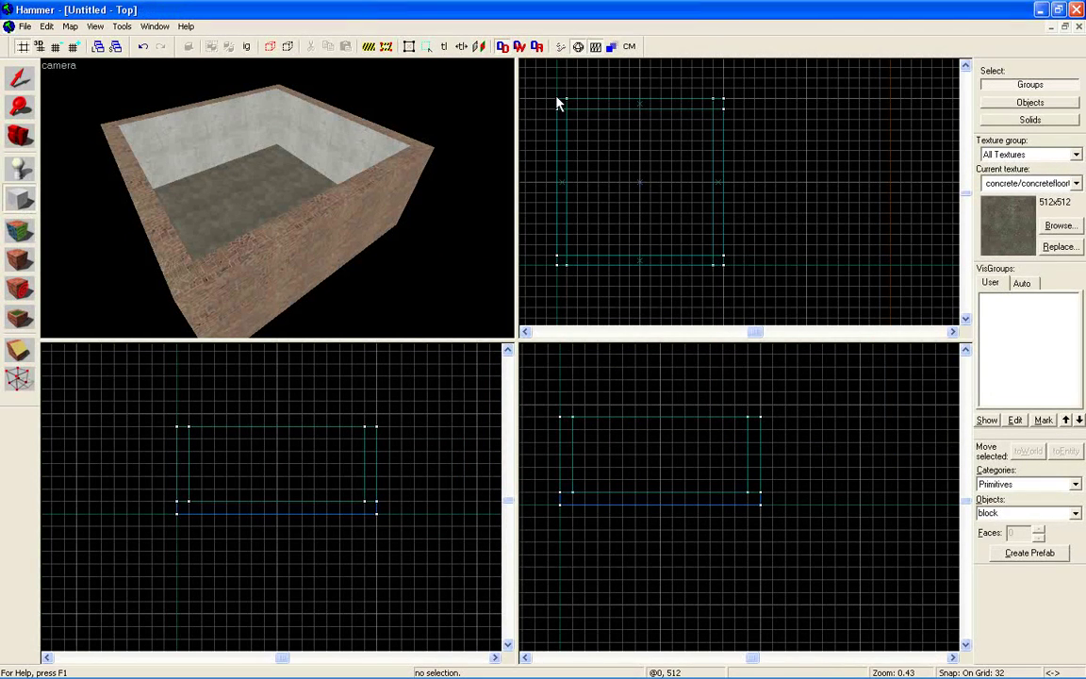
drag(557, 100, 720, 275)
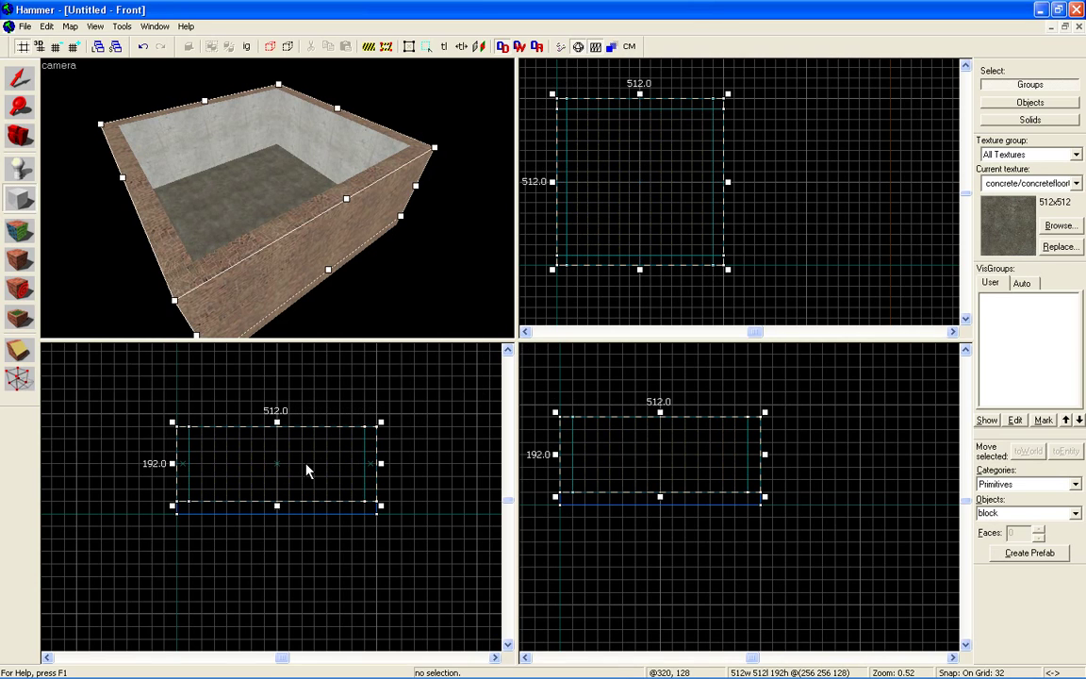
drag(305, 467, 311, 388)
key(z)
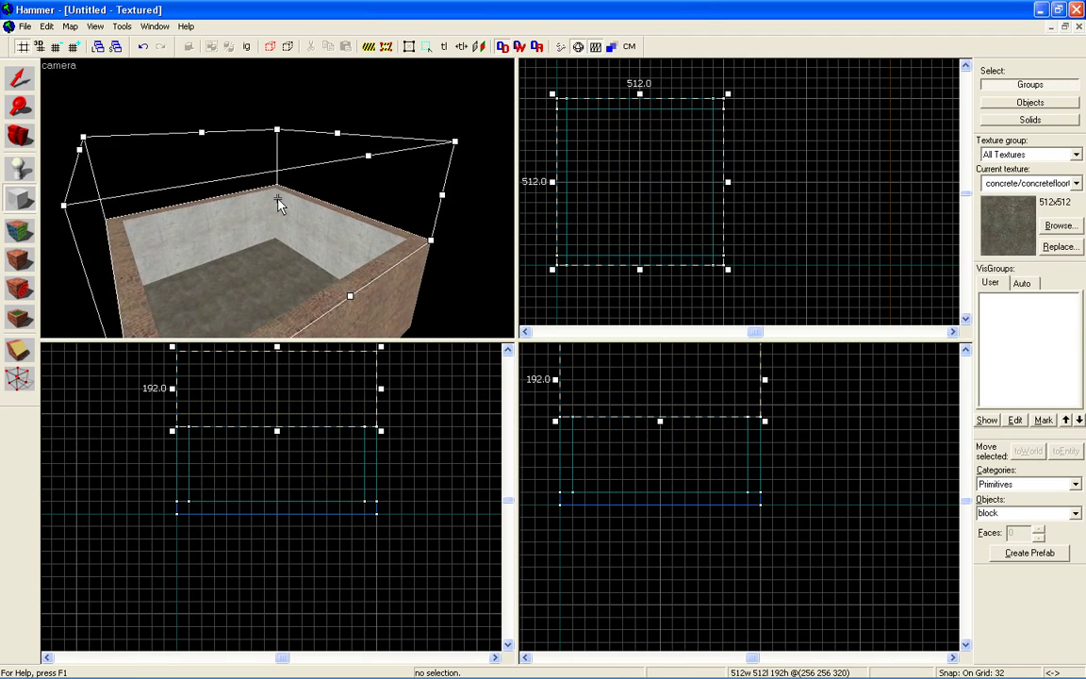
key(w)
key(s)
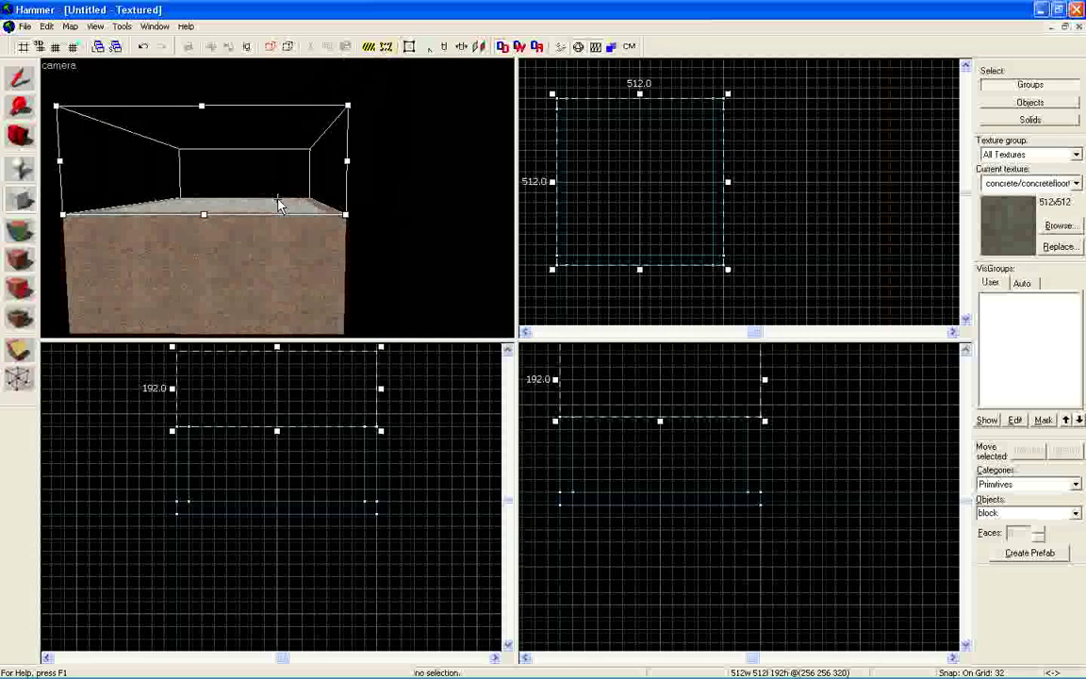
key(Return)
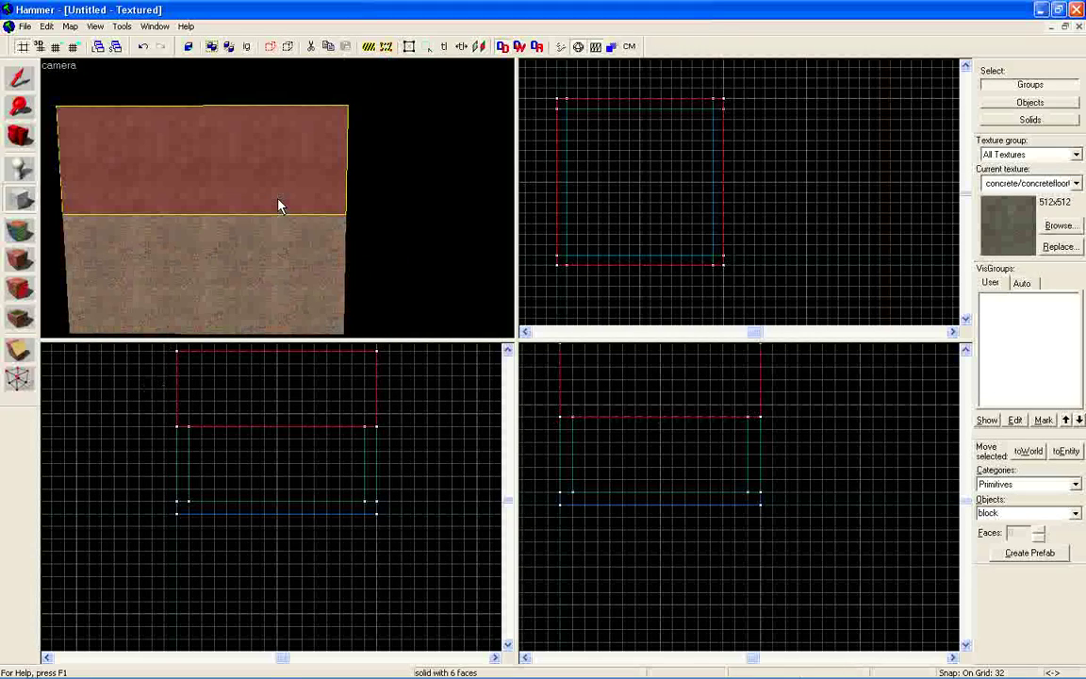
Hollow the new upper block outward with a wall thickness of -32.
key(w)
key(z)
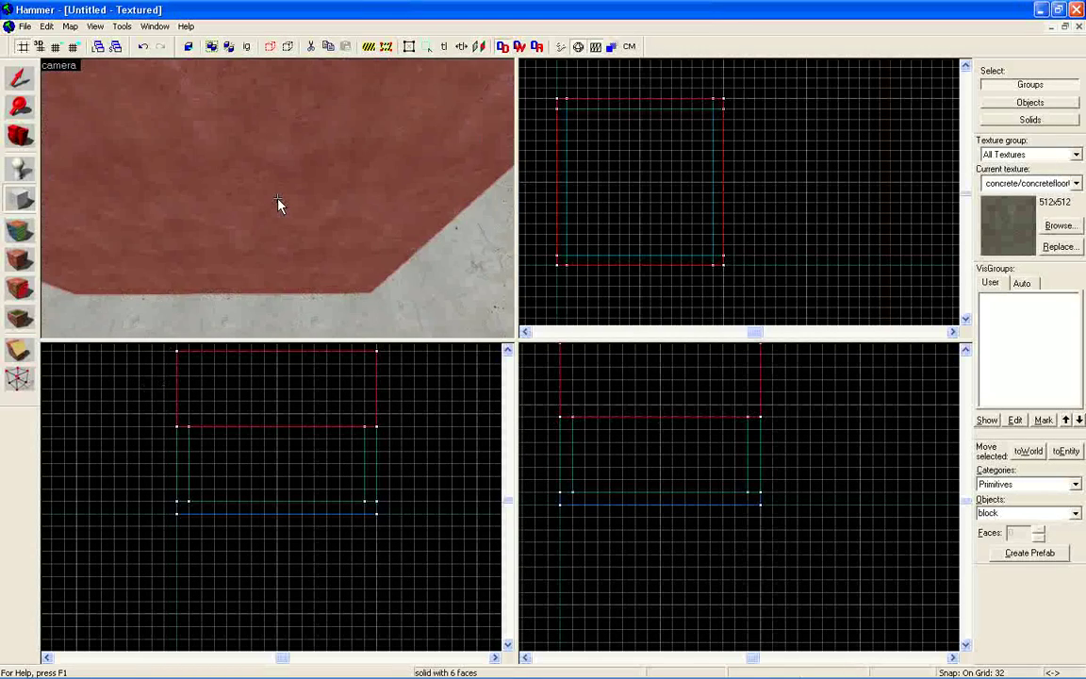
key(s)
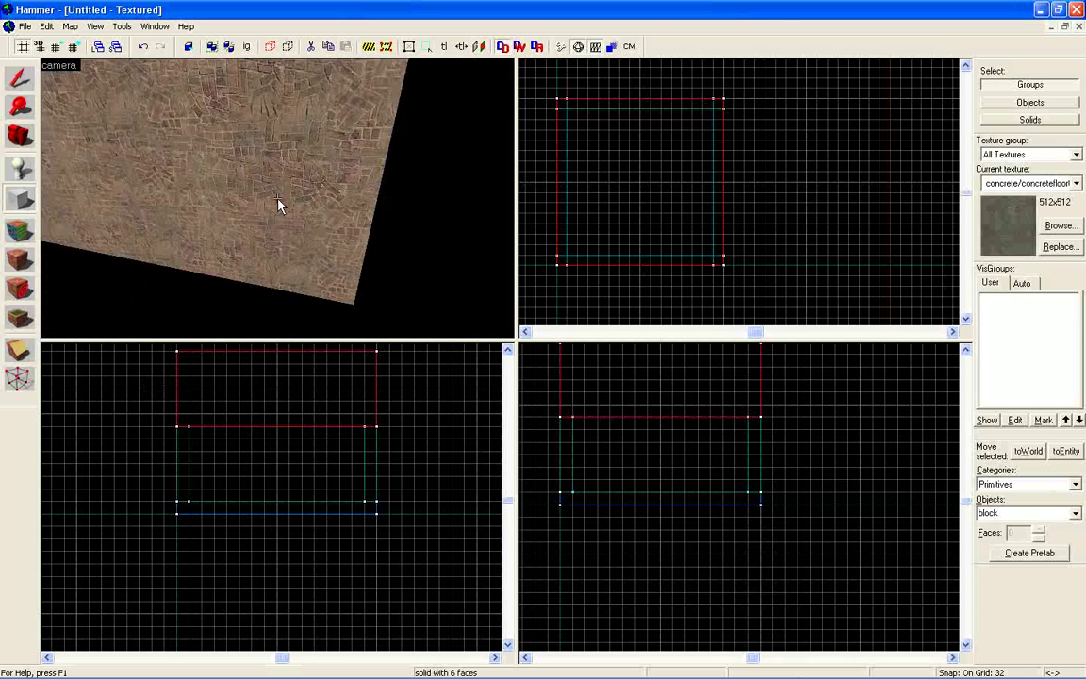
key(Down)
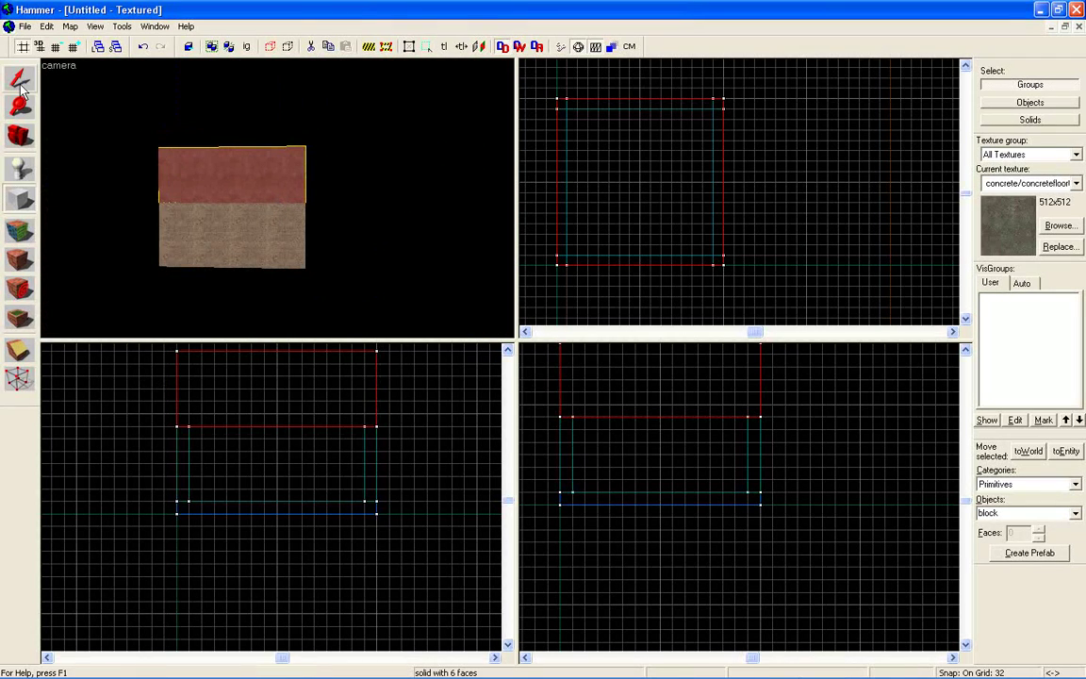
click(162, 151)
right_click(620, 201)
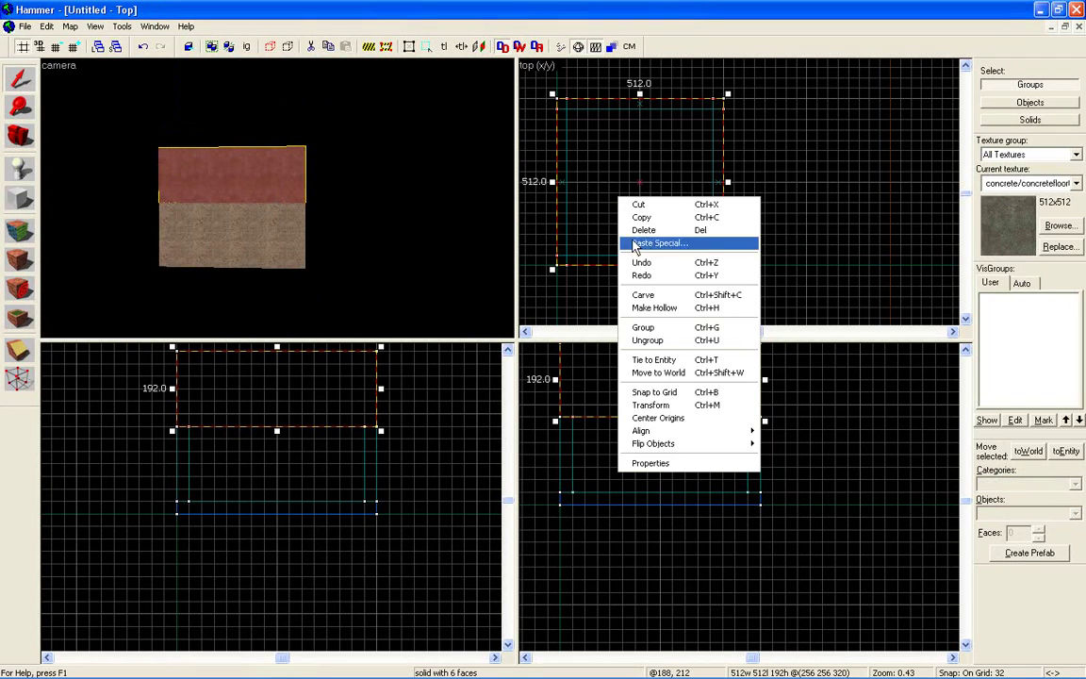
click(657, 311)
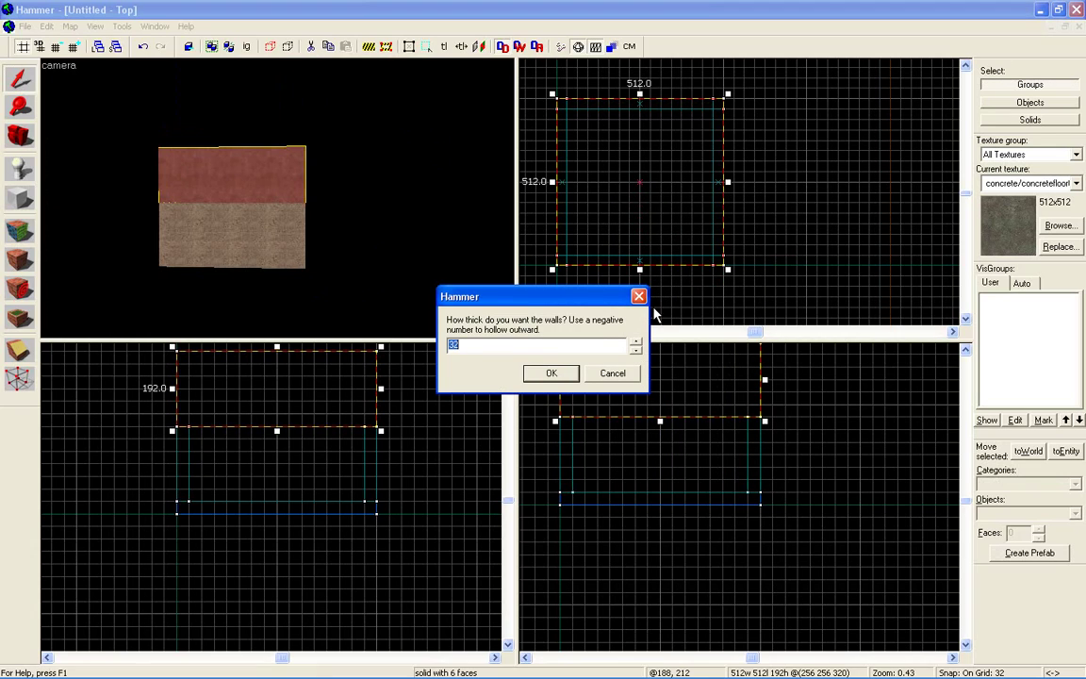
click(549, 347)
key(BackSpace)
key(BackSpace)
text(-32)
click(553, 374)
Examine the hollowed block from outside, underneath and inside, including where it overlaps the room's walls.
scroll(281, 203, up, 3)
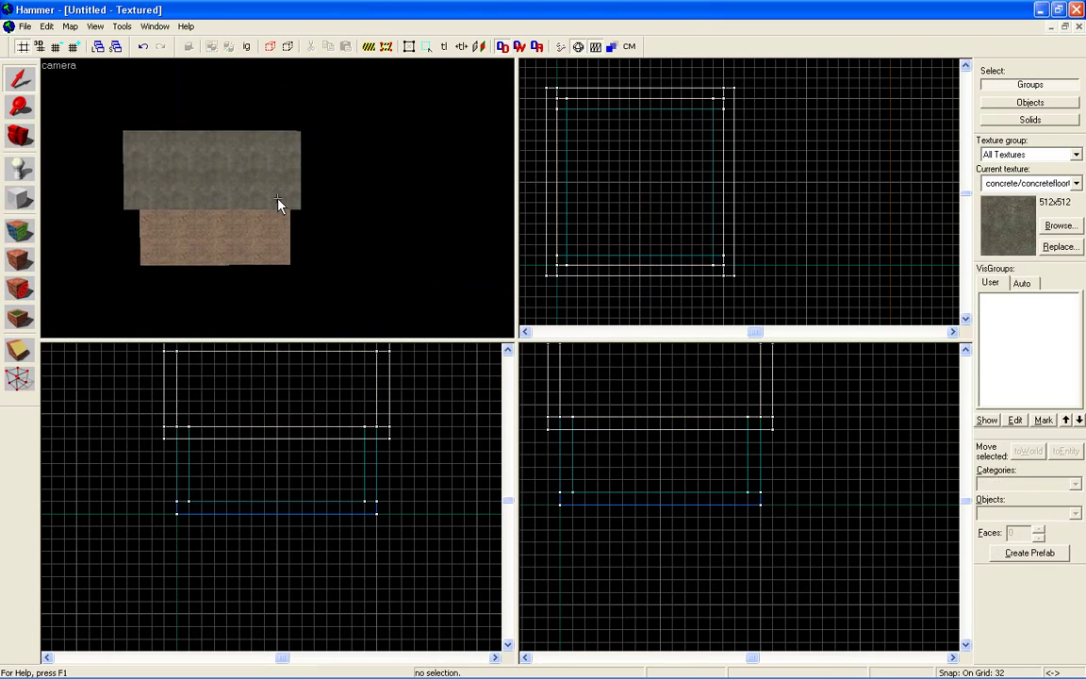
key(w)
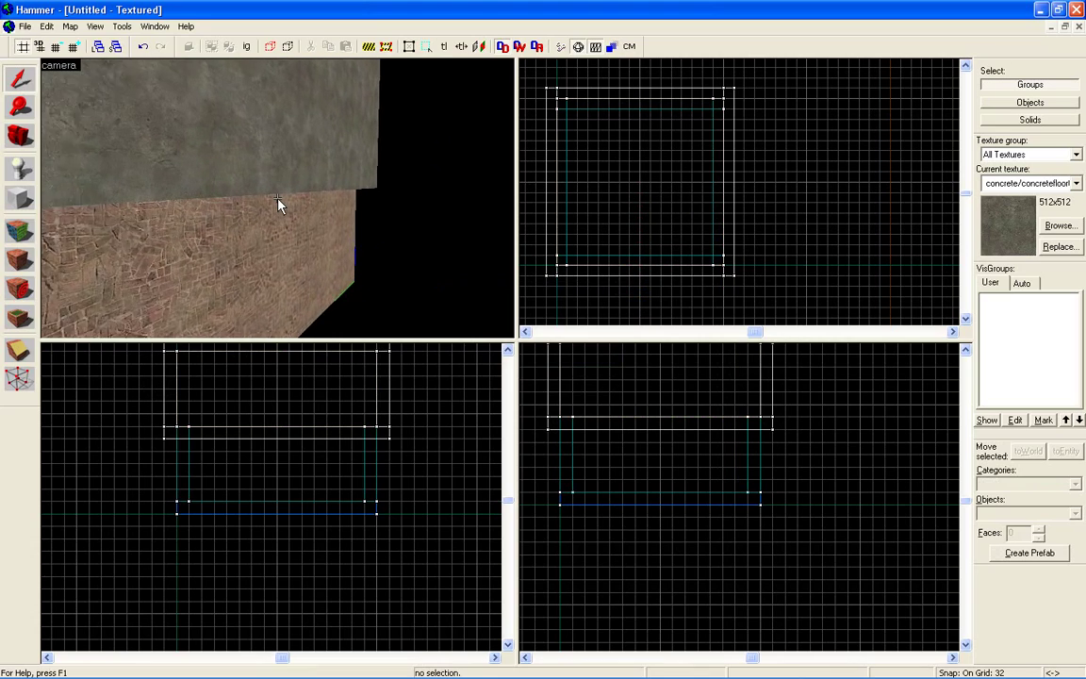
key(w)
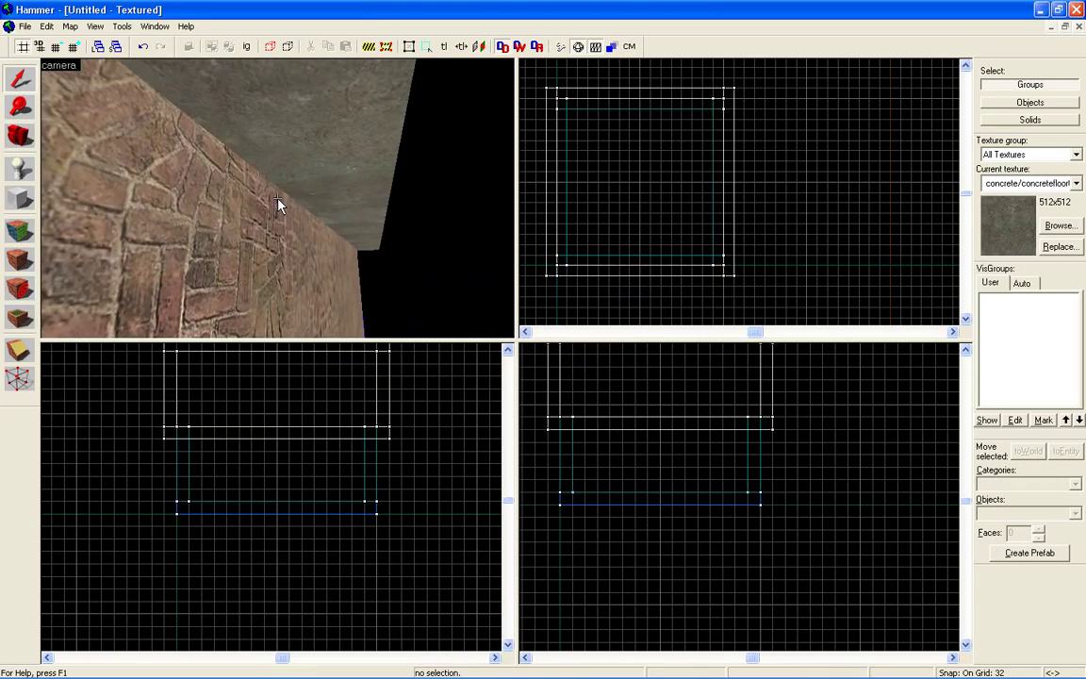
key(s)
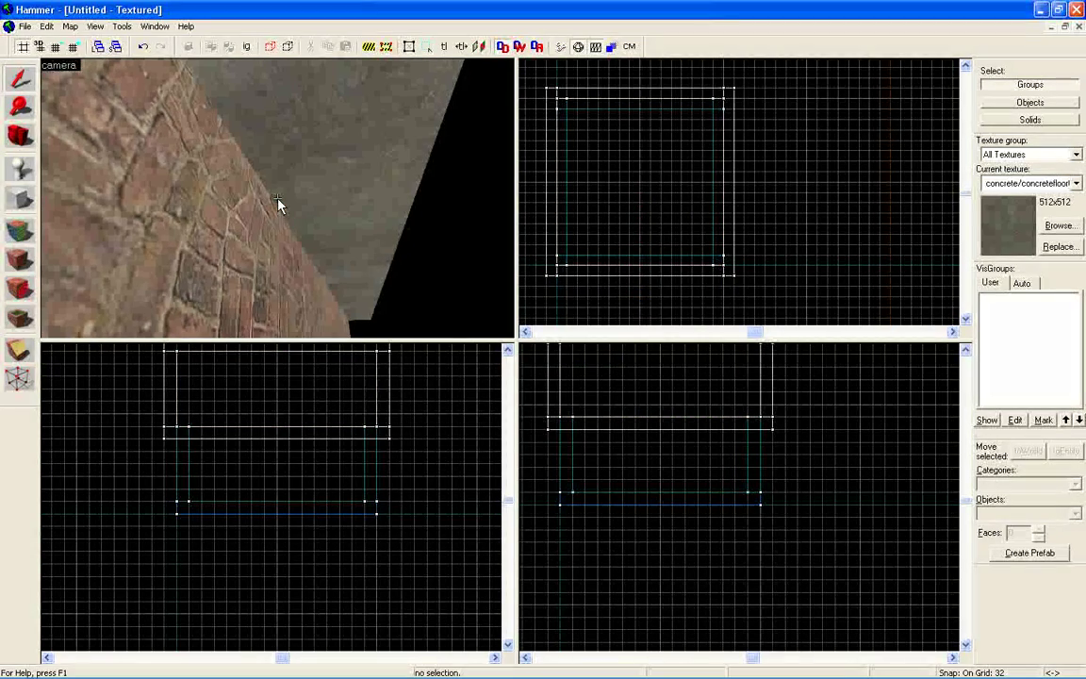
key(Up)
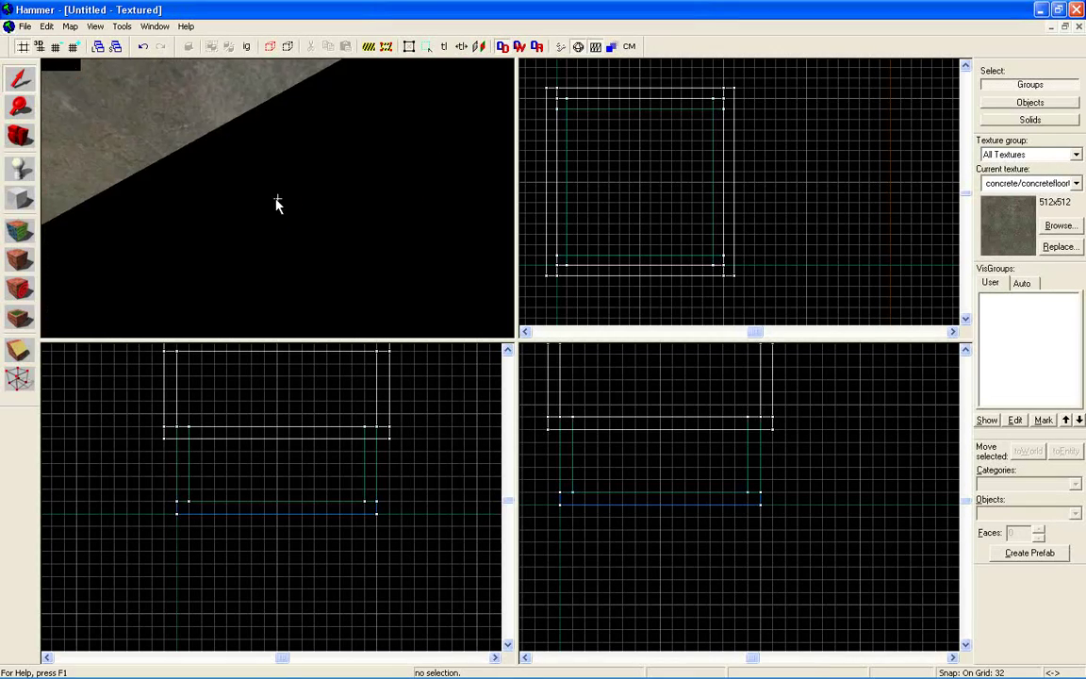
key(Down)
key(Right)
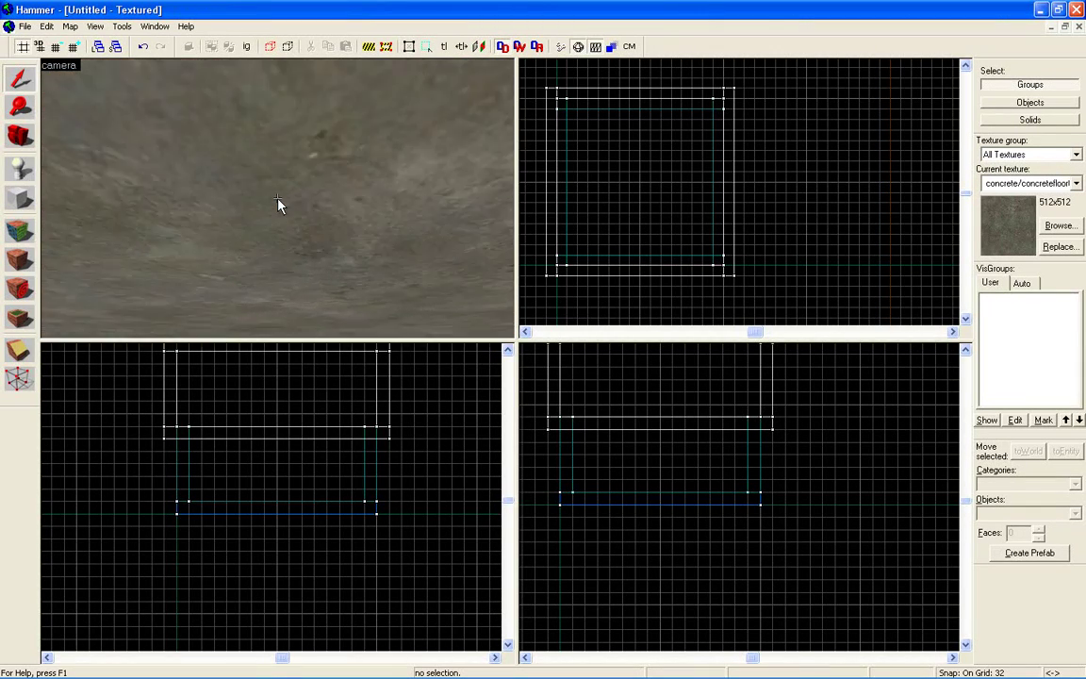
key(w)
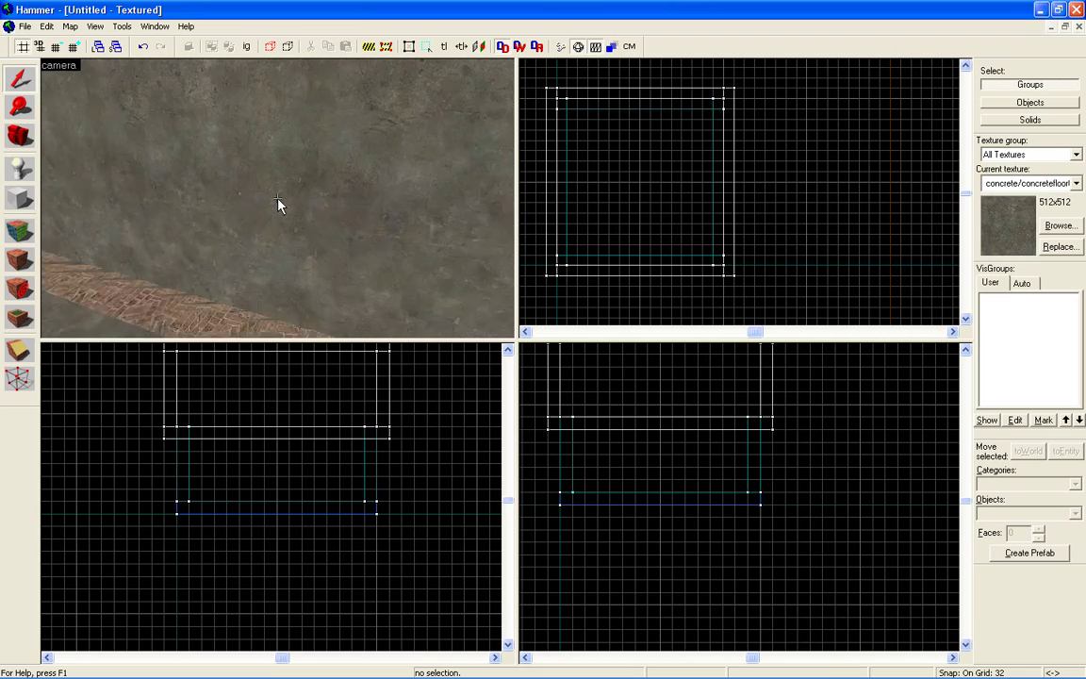
key(w)
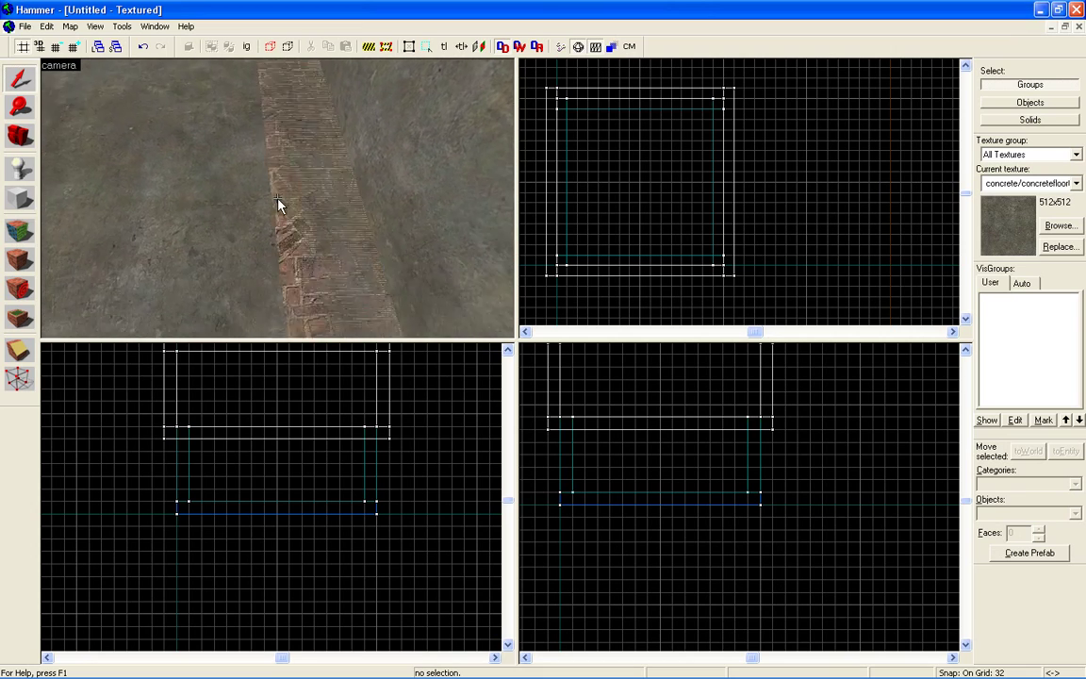
key(w)
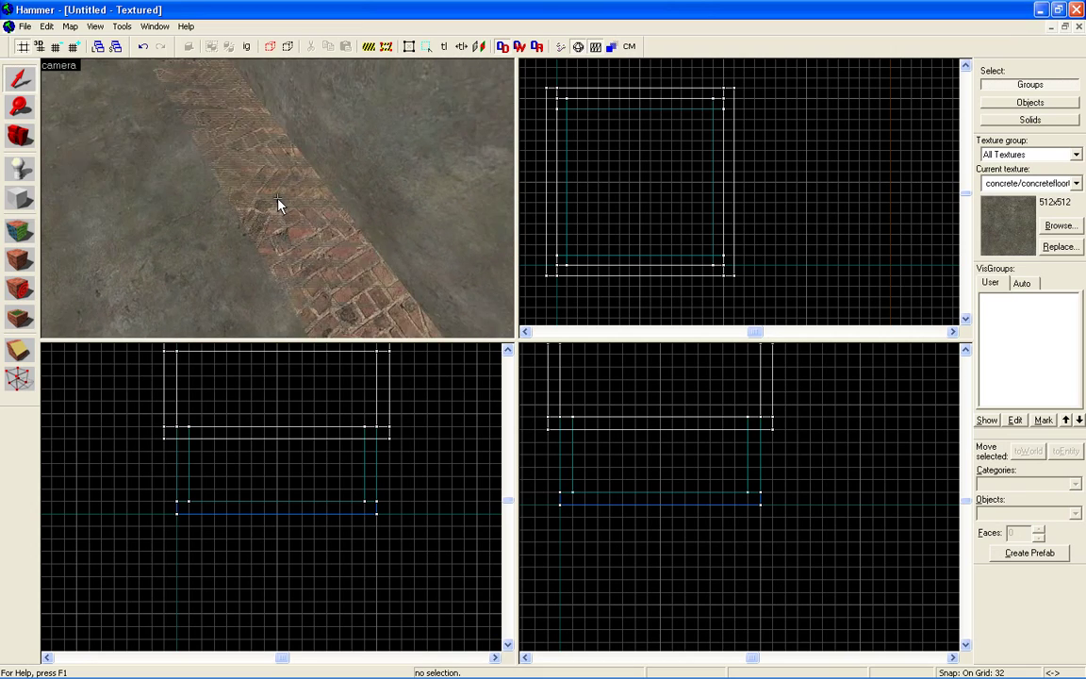
key(w)
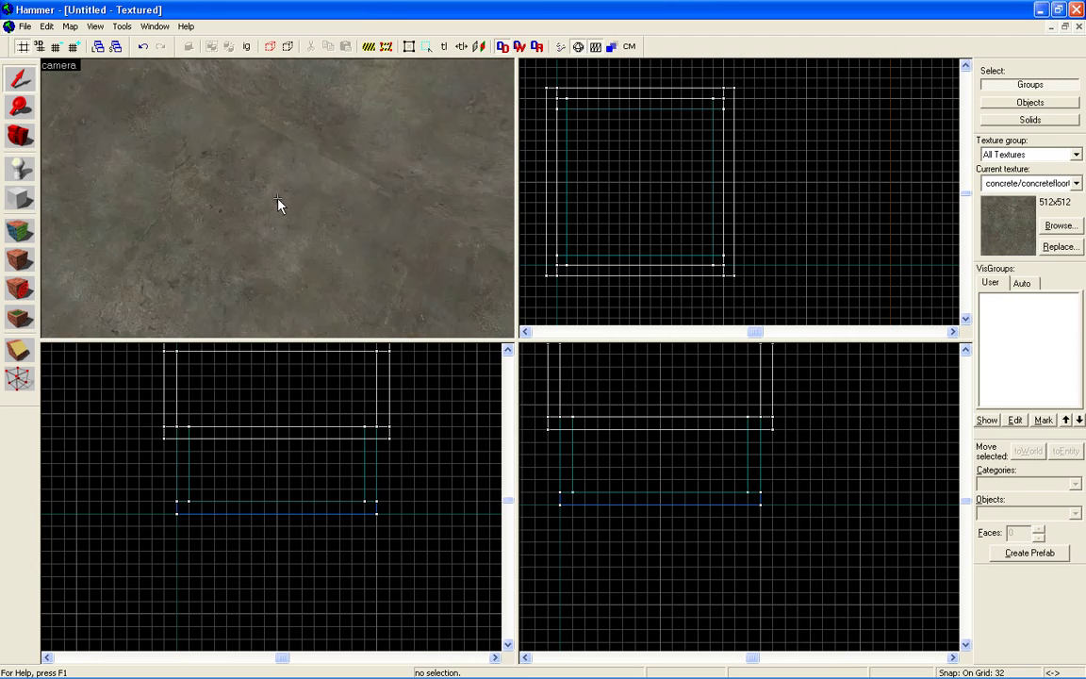
Select the hollowed box above the room and ungroup it into separate solids.
click(278, 204)
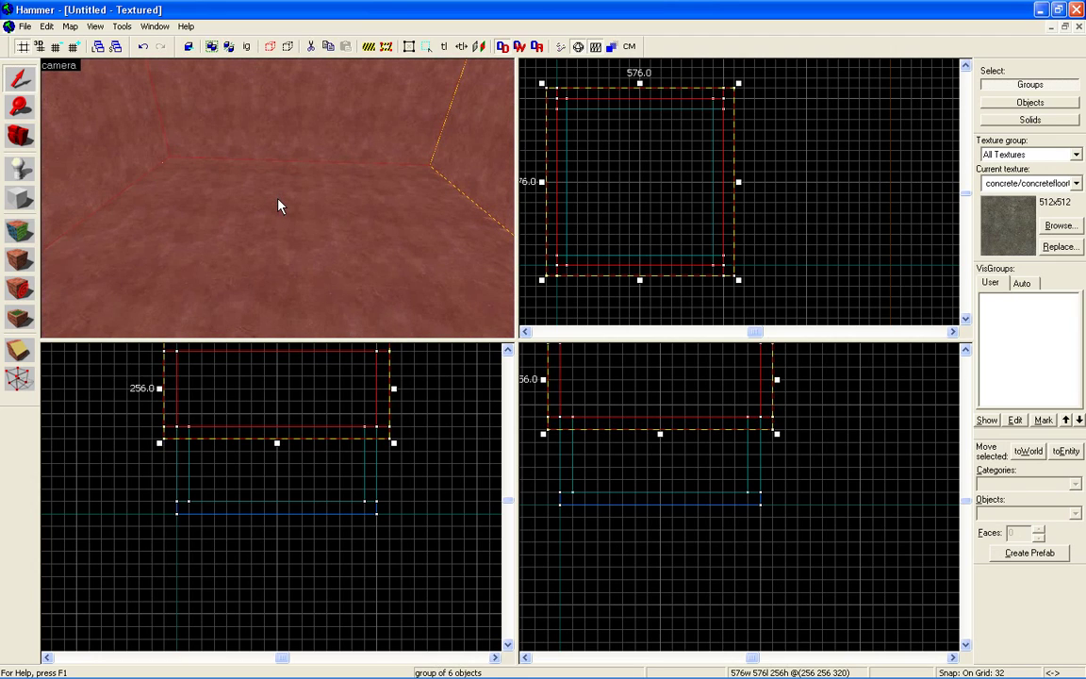
key(z)
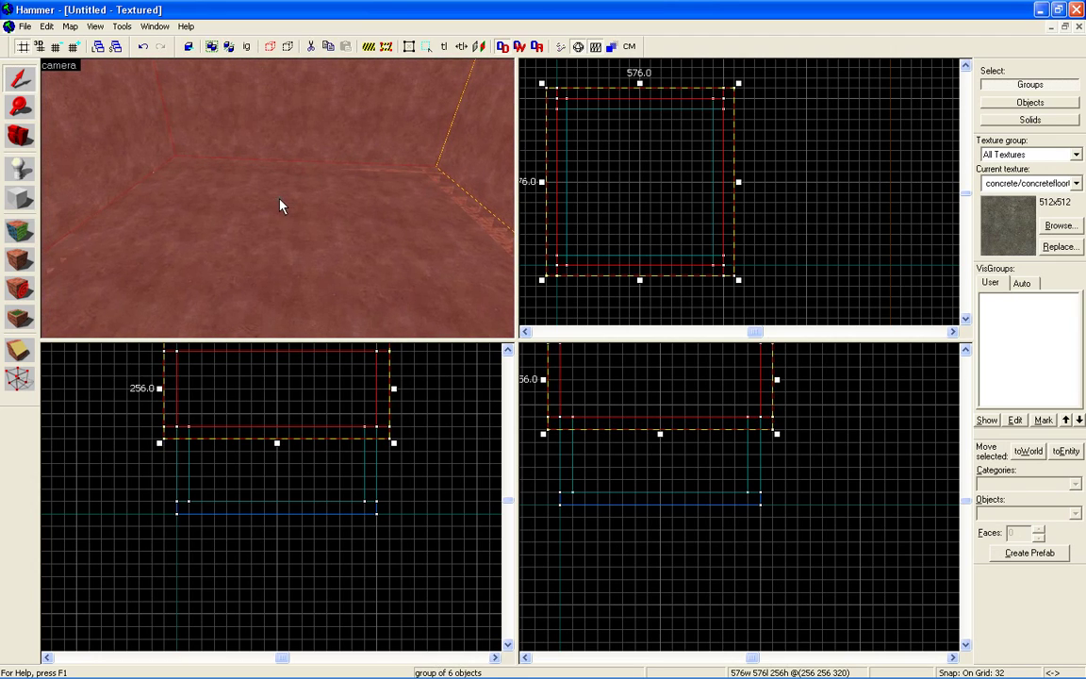
click(771, 196)
click(321, 139)
key(z)
key(s)
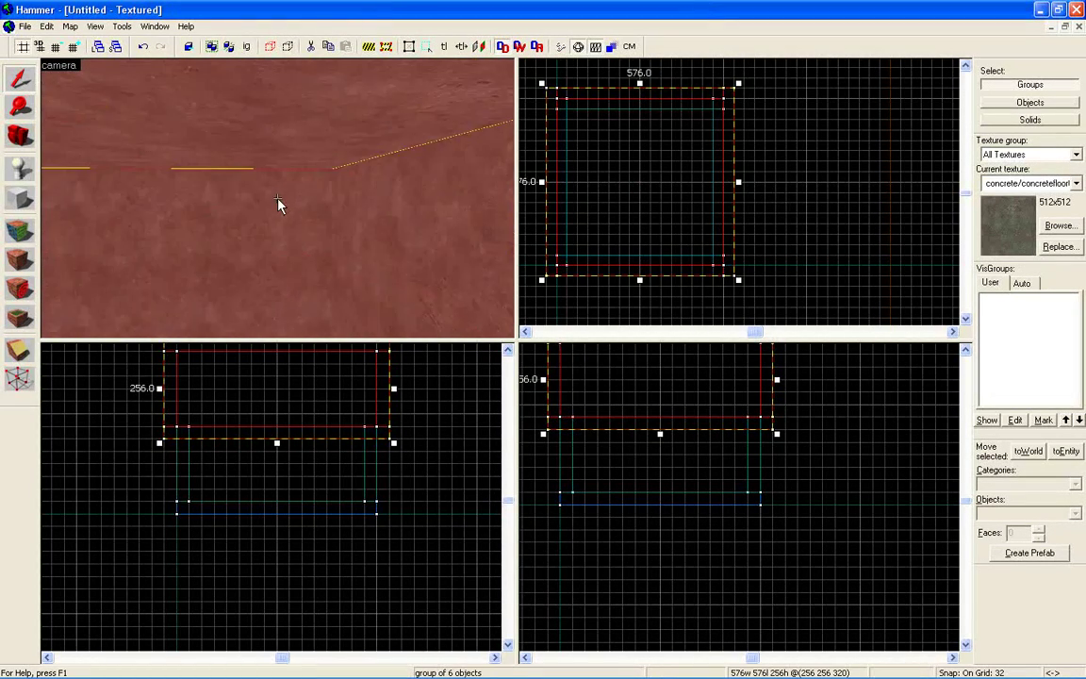
key(Down)
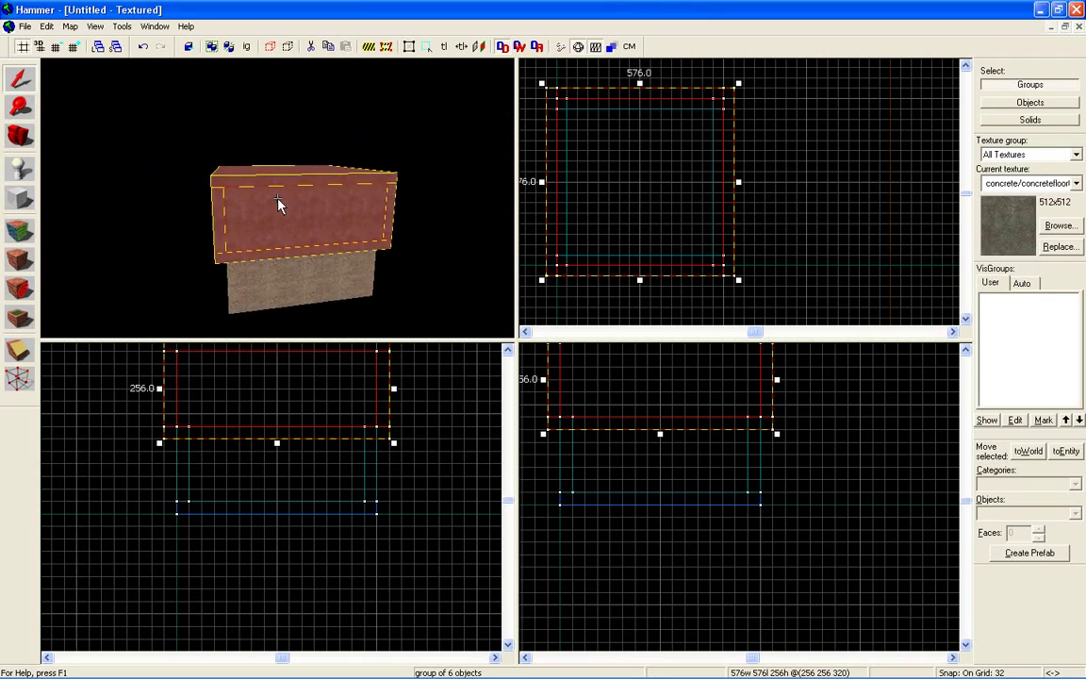
key(Up)
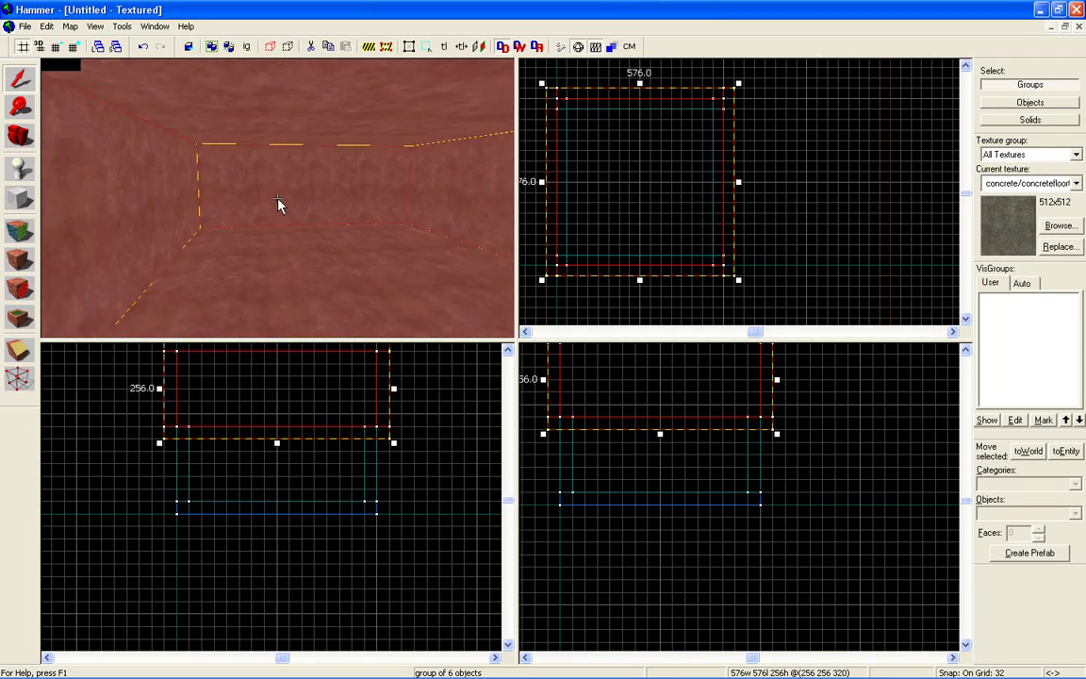
key(Down)
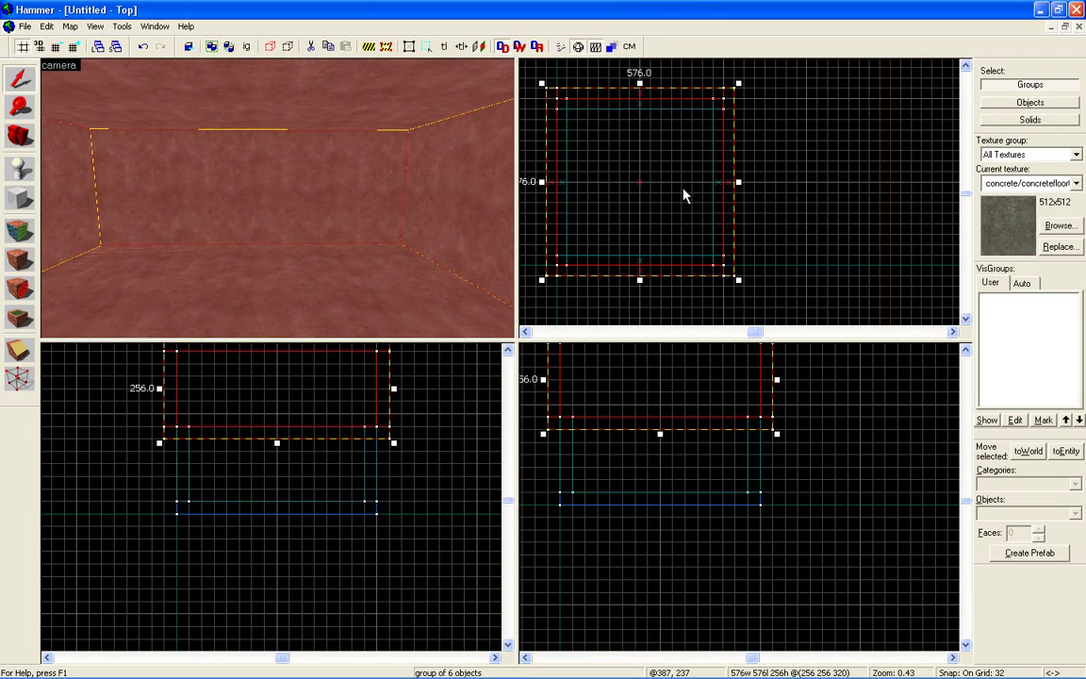
right_click(681, 189)
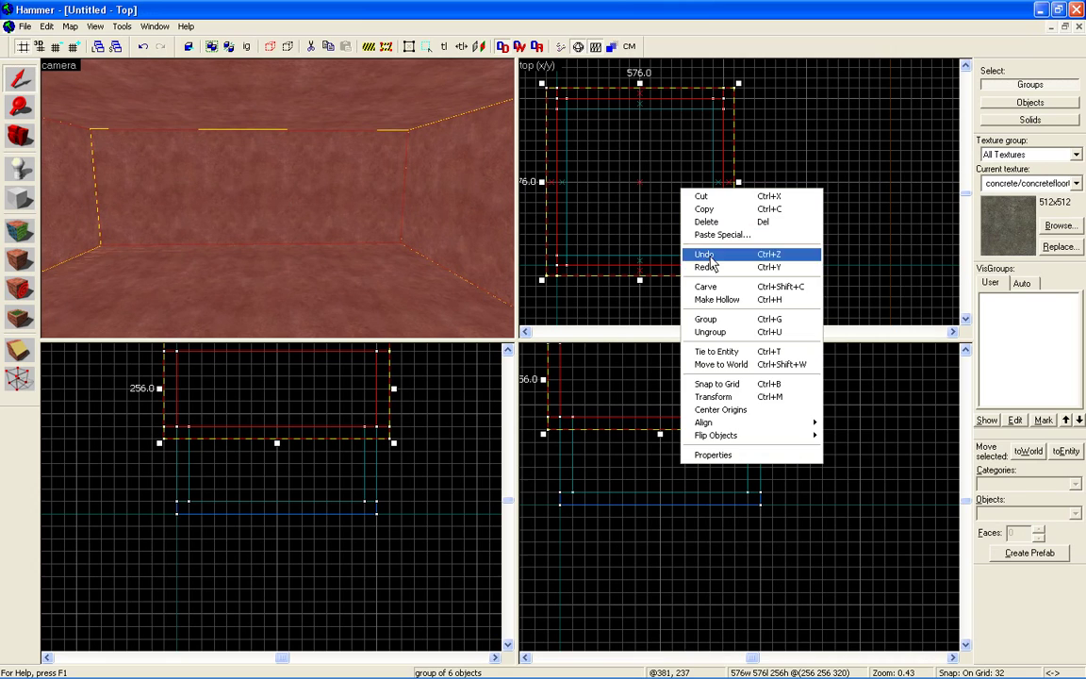
click(728, 333)
Select only the ceiling slab of the ungrouped upper box.
key(z)
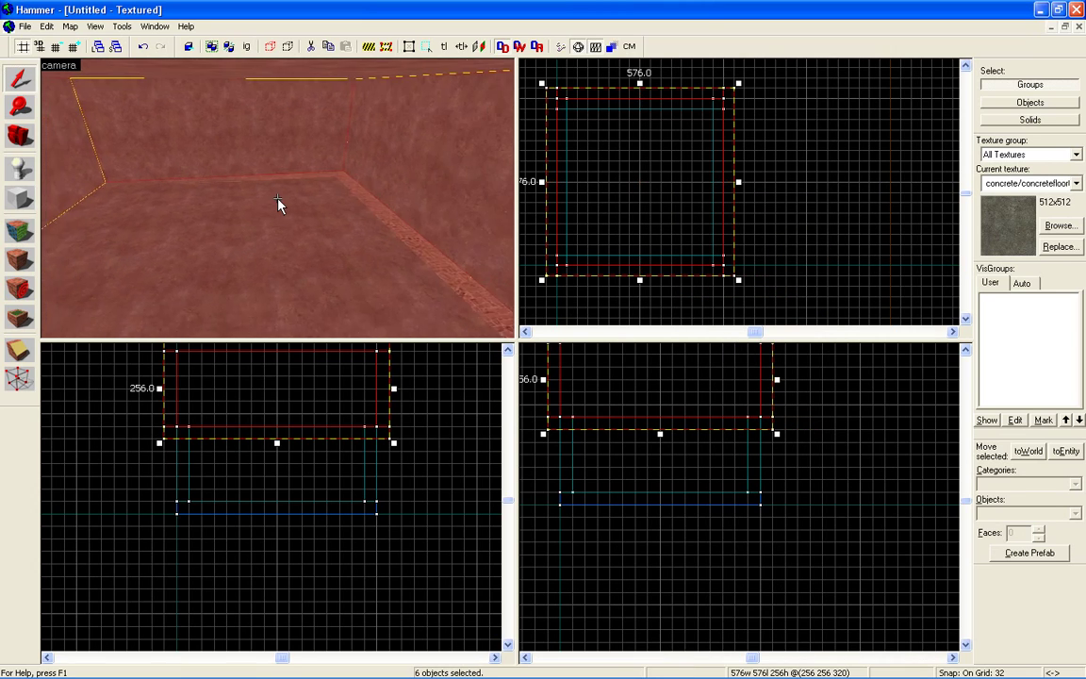
key(Down)
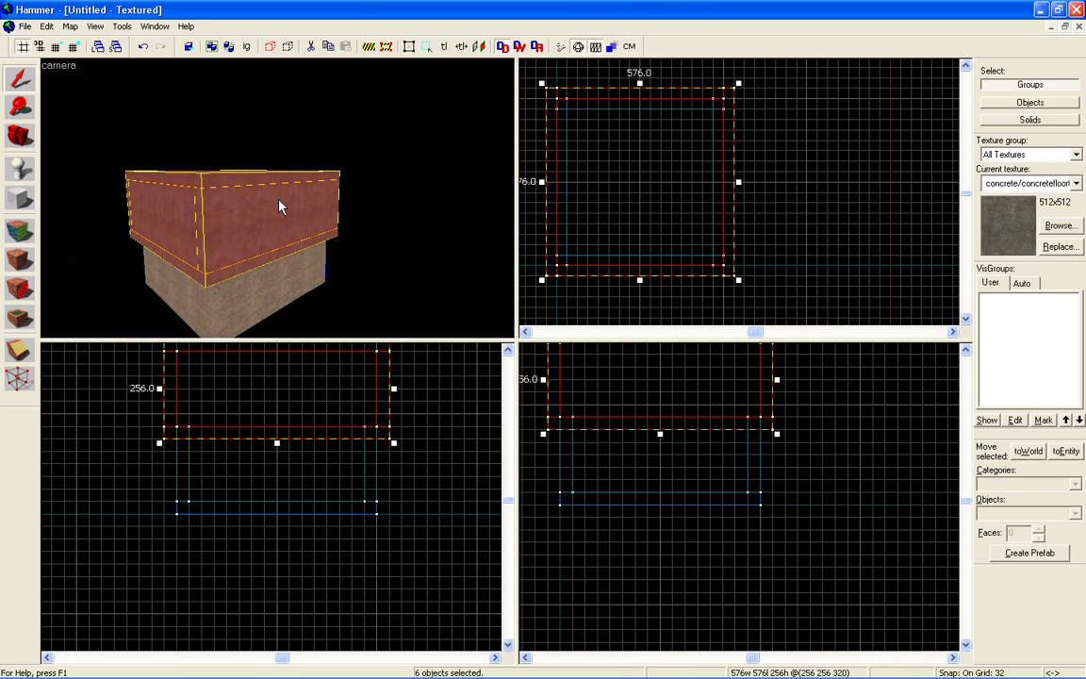
click(279, 207)
click(174, 165)
click(184, 179)
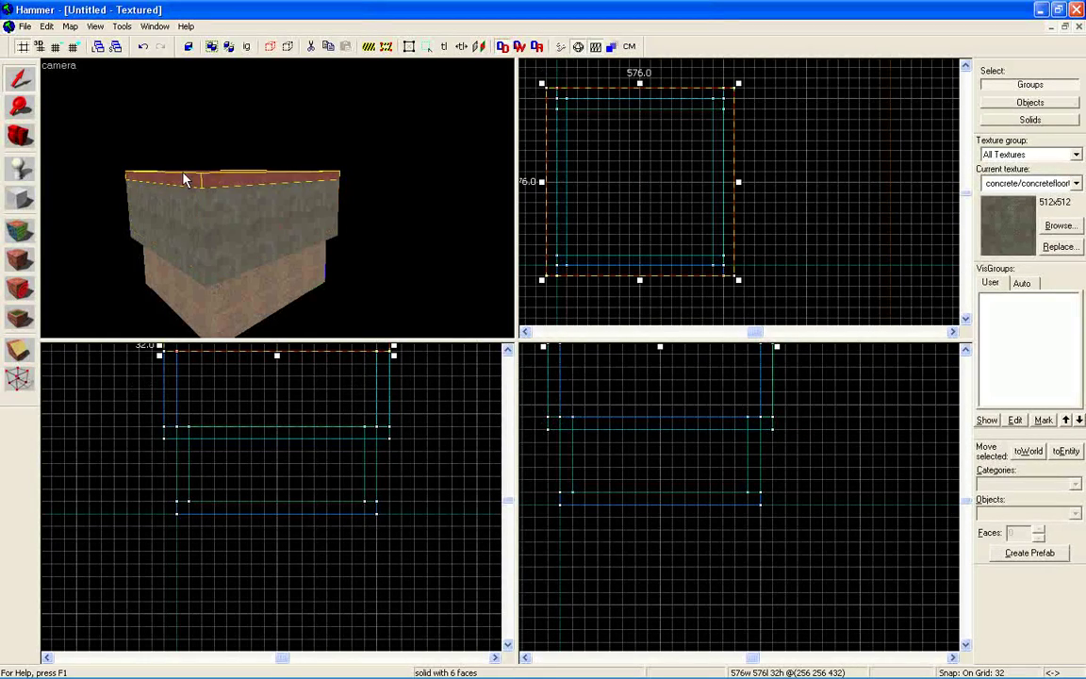
key(Up)
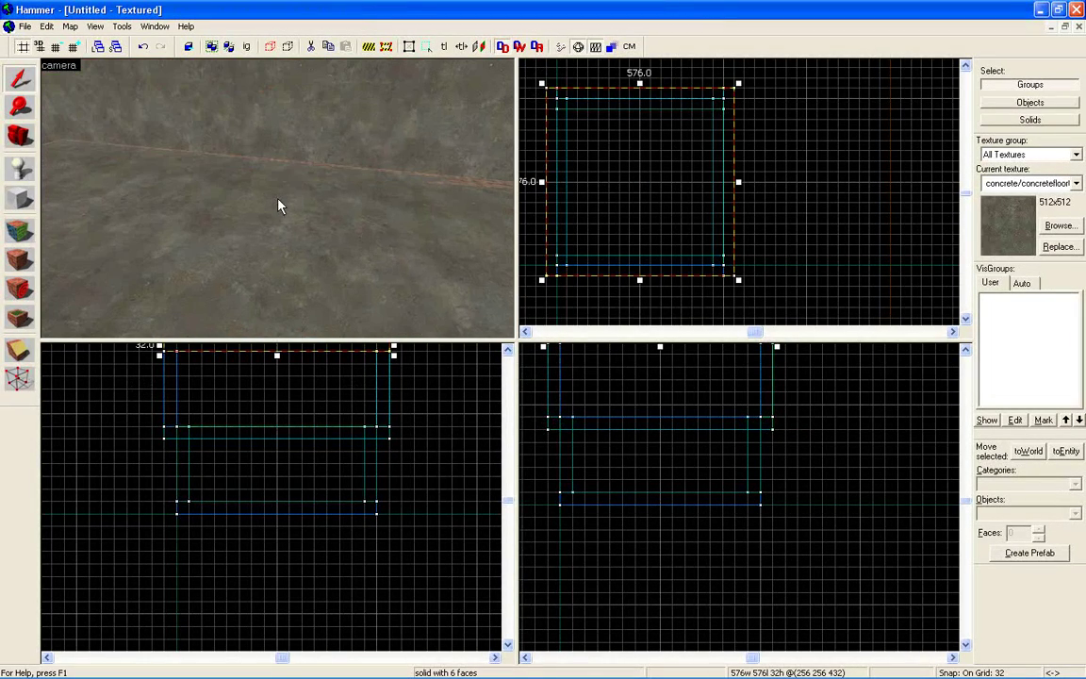
Delete the floor slab of the ungrouped upper box, which separates it from the room below.
key(Up)
click(253, 260)
key(z)
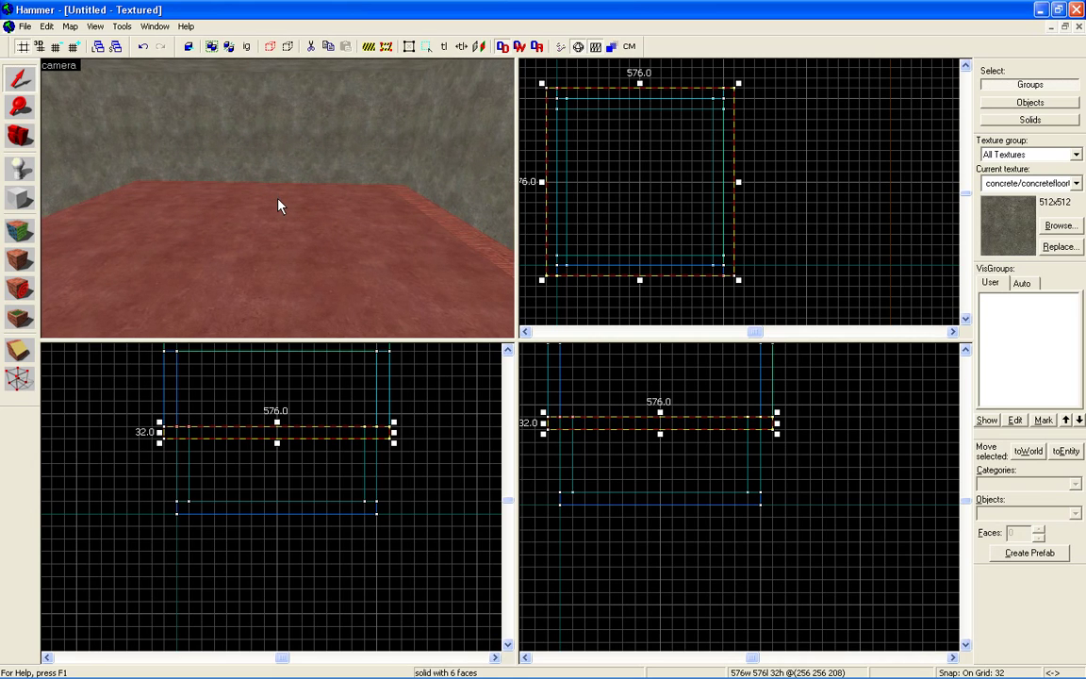
key(Delete)
Select the upper box's ceiling and all four of its walls together, leaving the lower room's solids out.
key(z)
key(w)
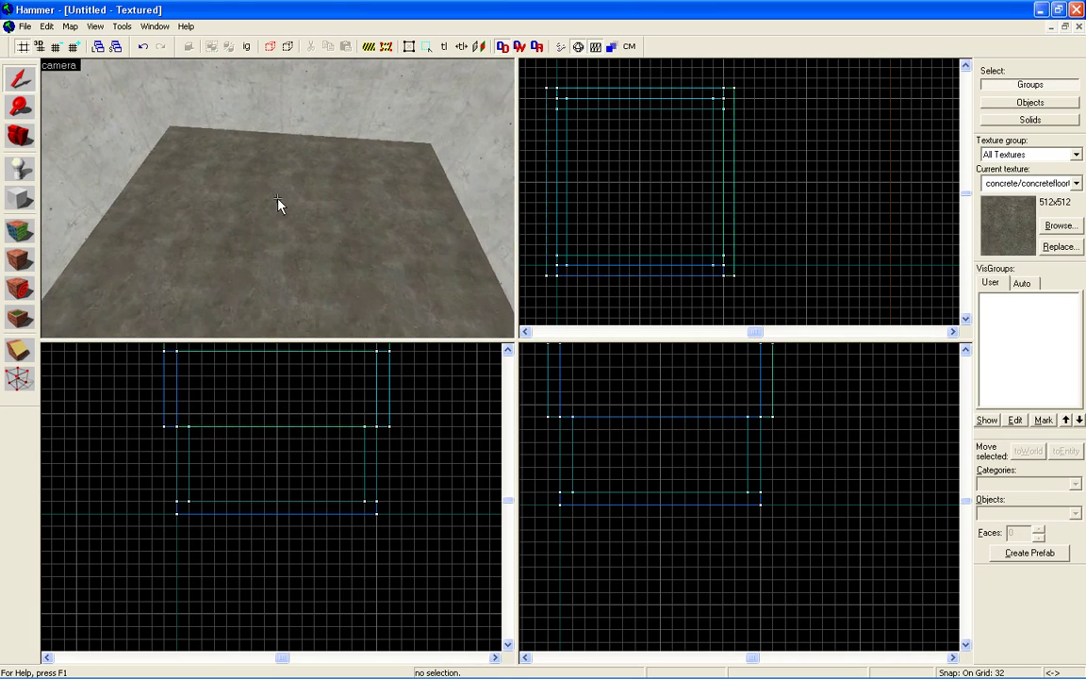
key(w)
key(Up)
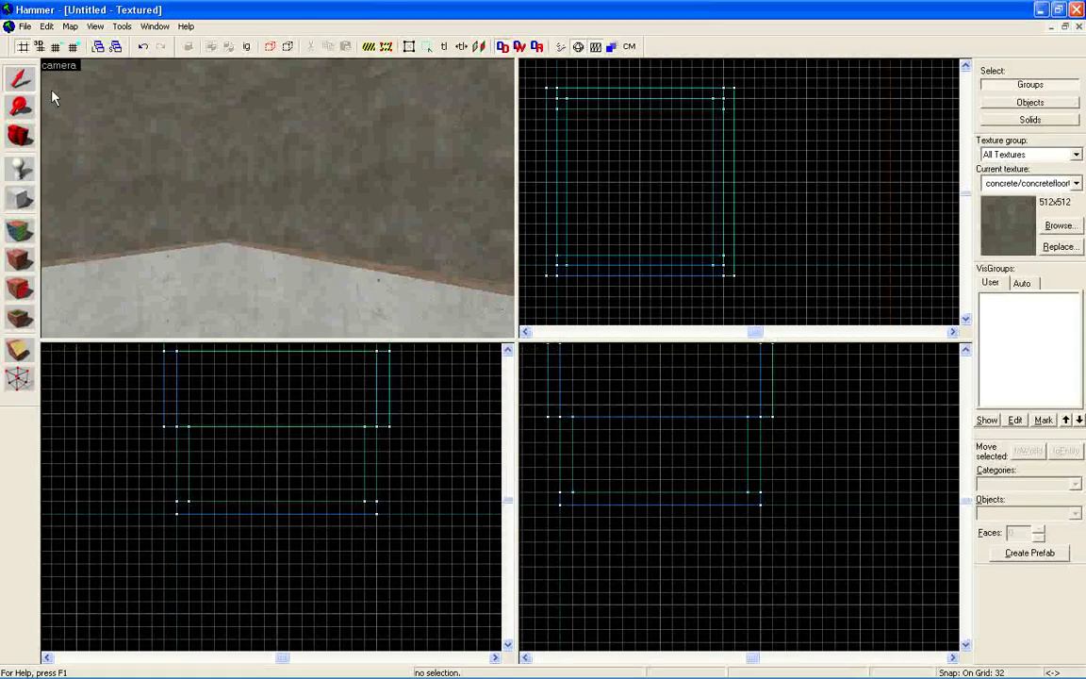
click(324, 168)
ctrl+click(202, 155)
ctrl+click(209, 109)
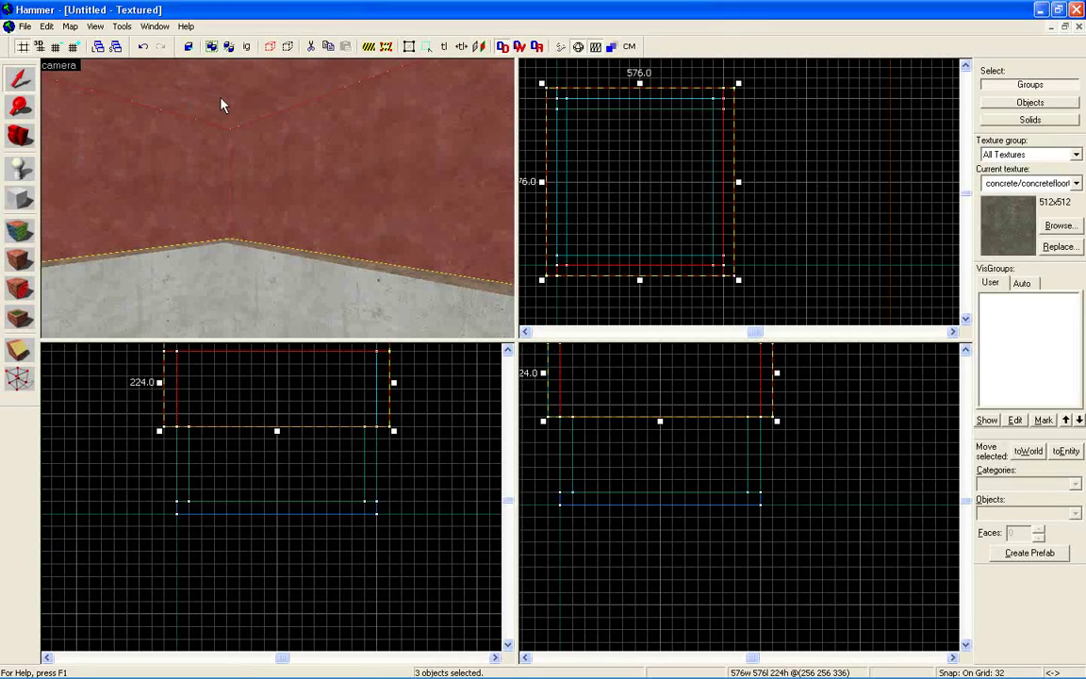
key(z)
key(z)
ctrl+click(306, 200)
ctrl+click(236, 223)
key(z)
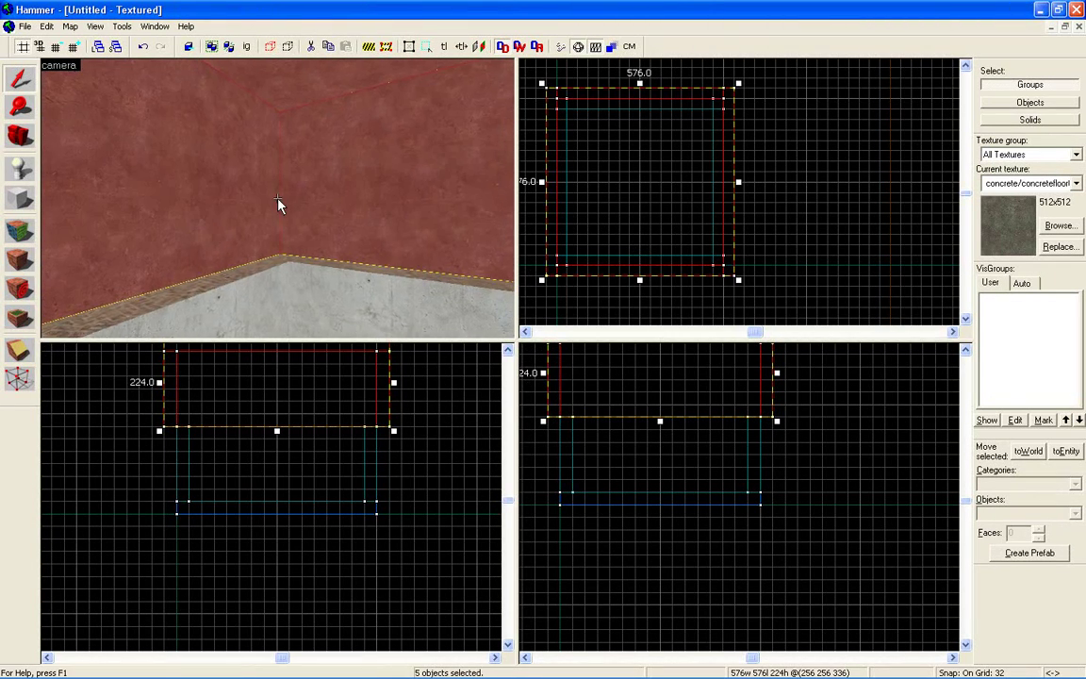
key(z)
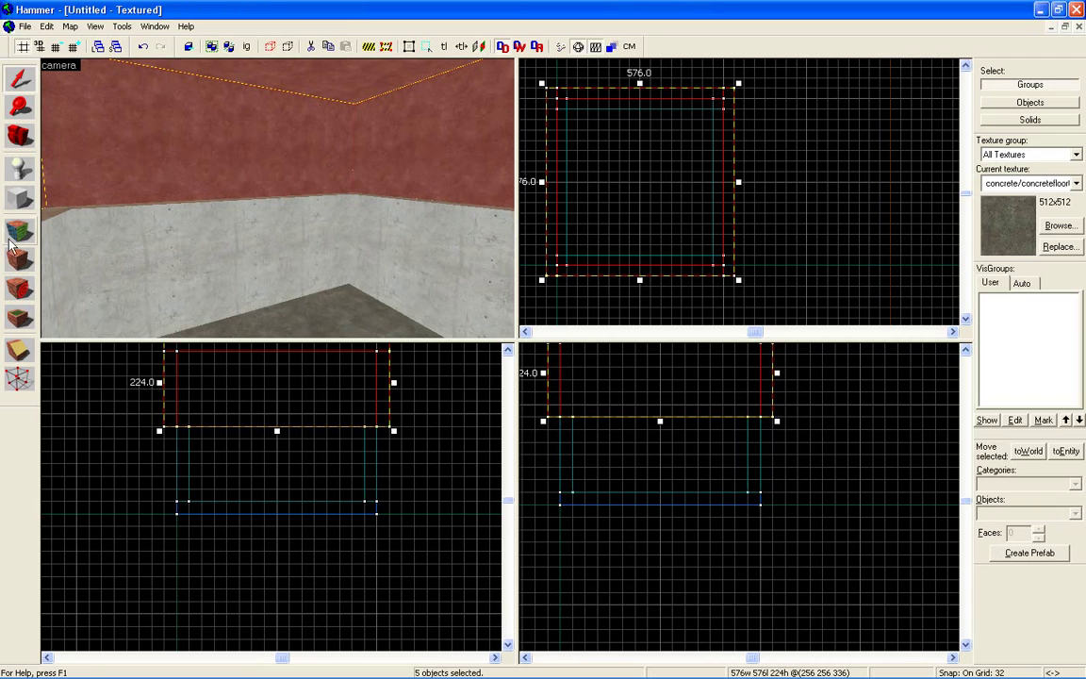
Find the tools/toolsskybox texture and apply it to all faces of the selected upper walls and ceiling.
click(18, 230)
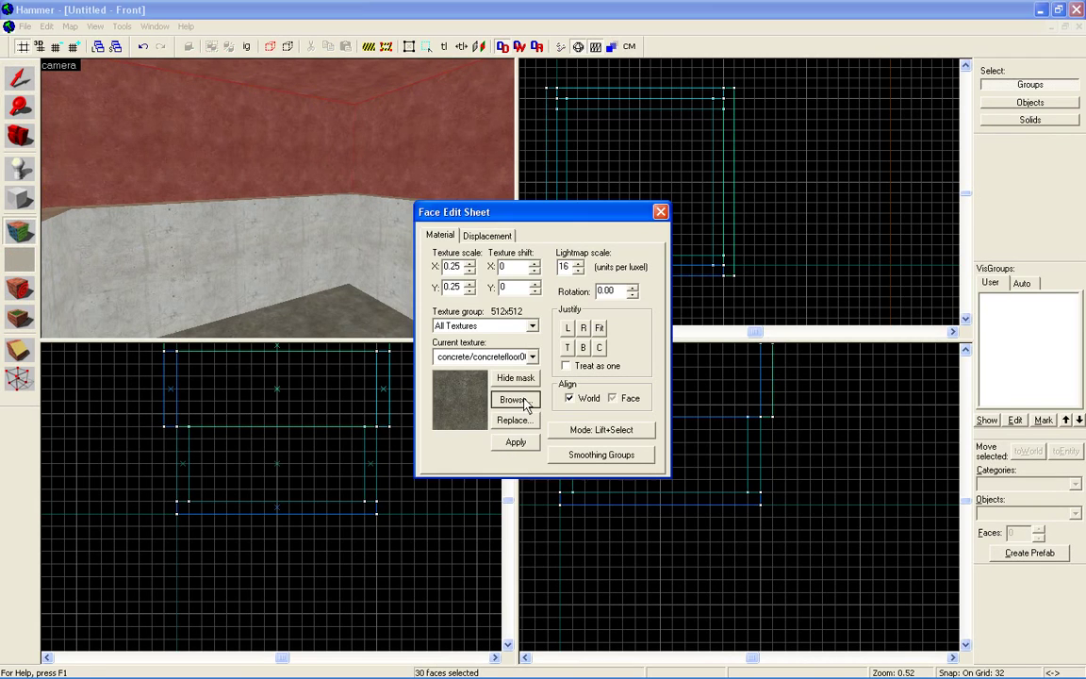
click(512, 400)
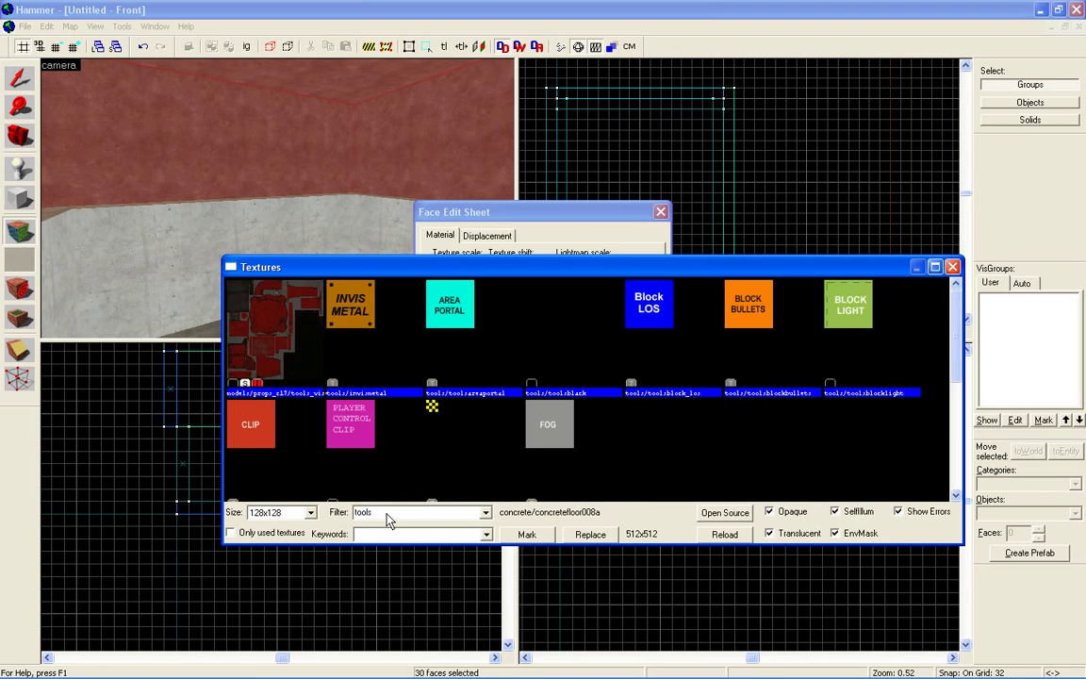
text(tools skybox)
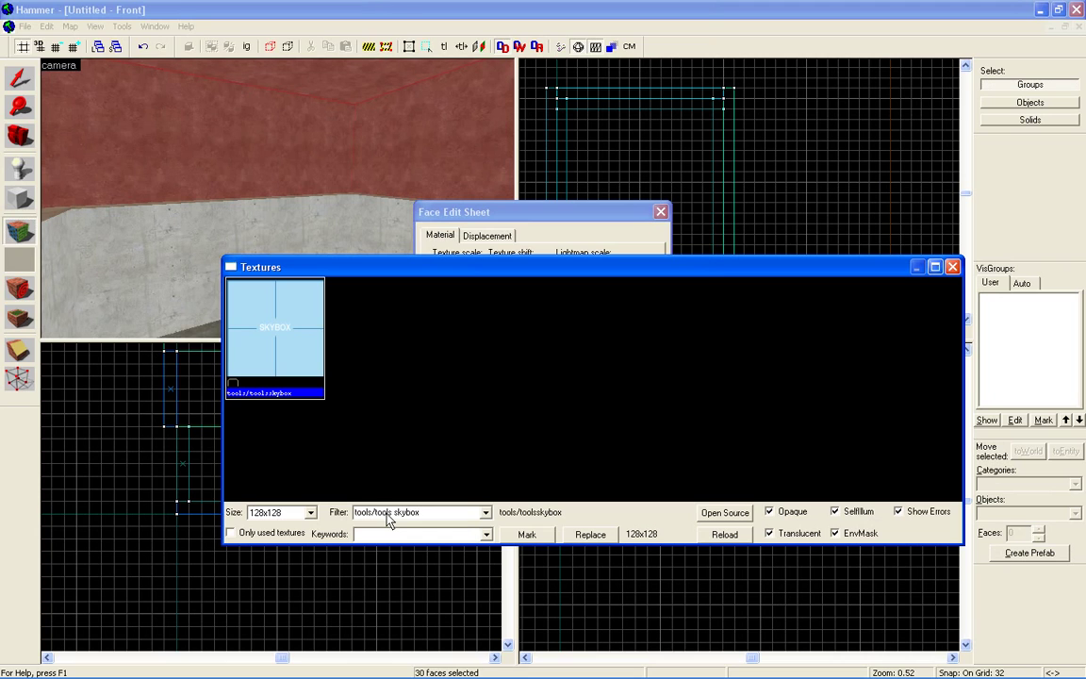
double_click(260, 312)
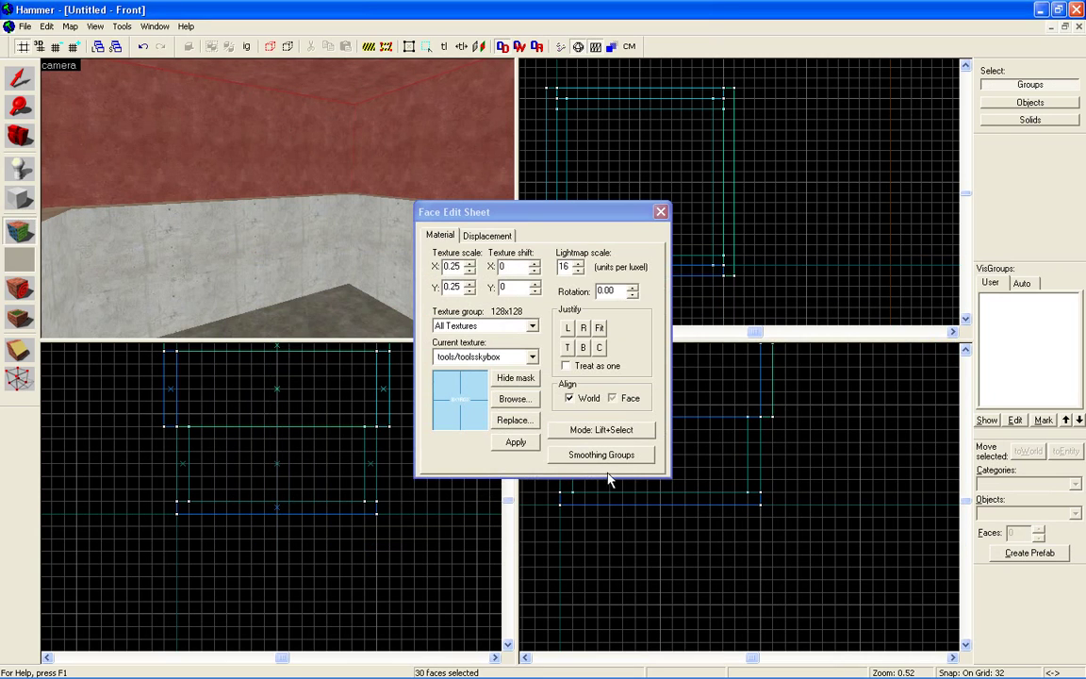
click(517, 443)
click(660, 211)
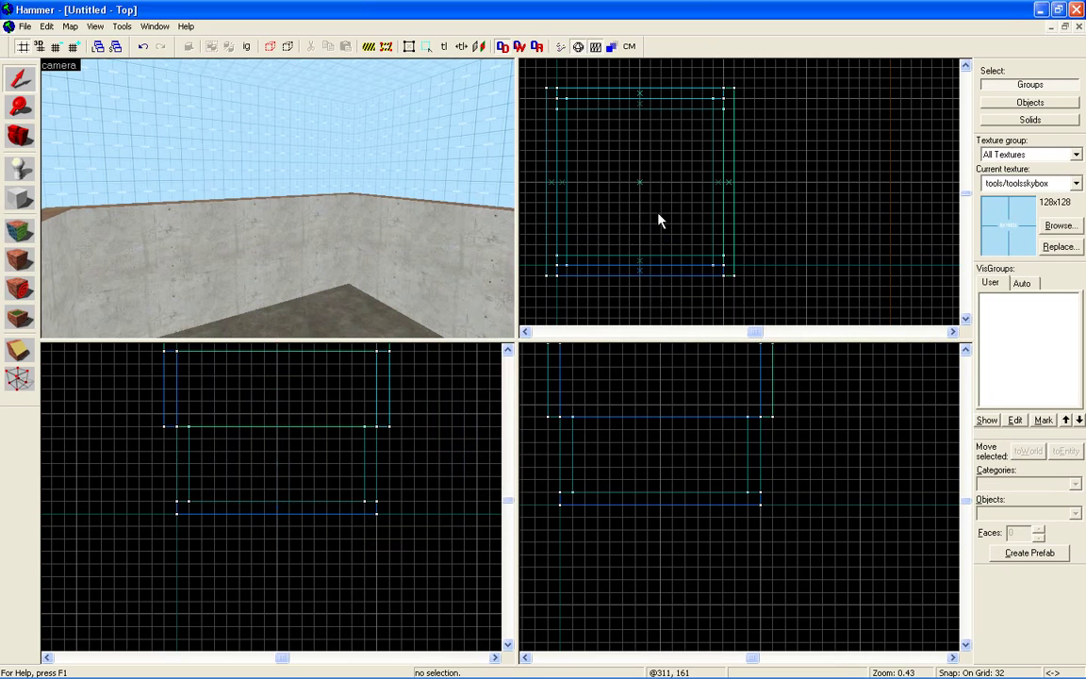
Examine the skybox-textured walls and ceiling and the wall tops from above and from inside the lower room.
drag(403, 240, 279, 206)
key(w)
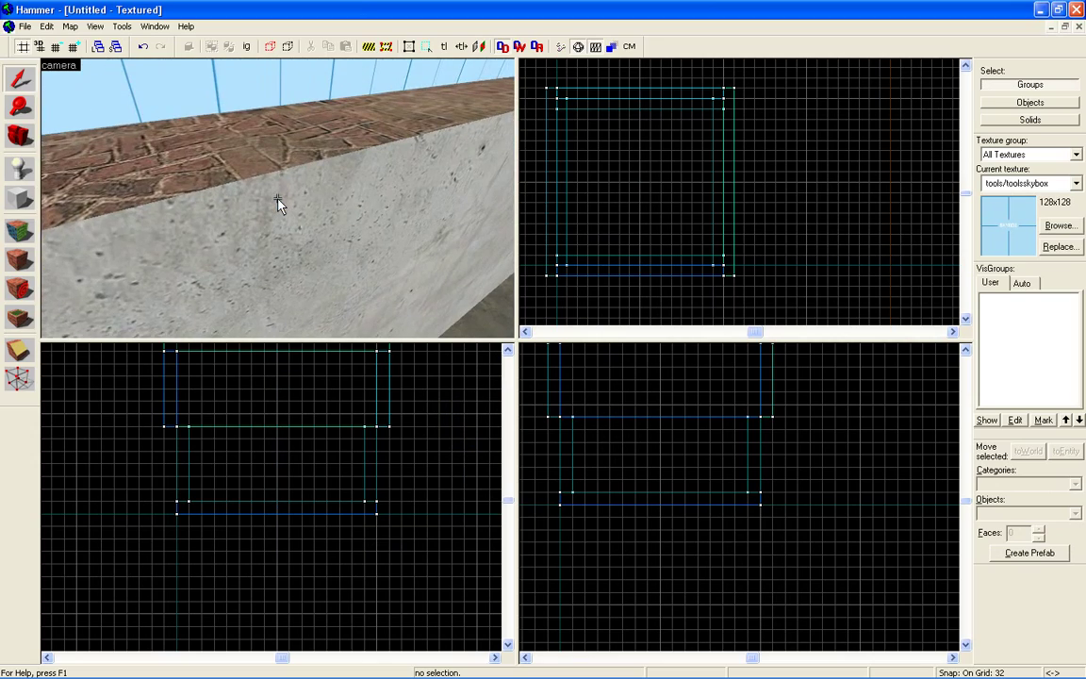
key(s)
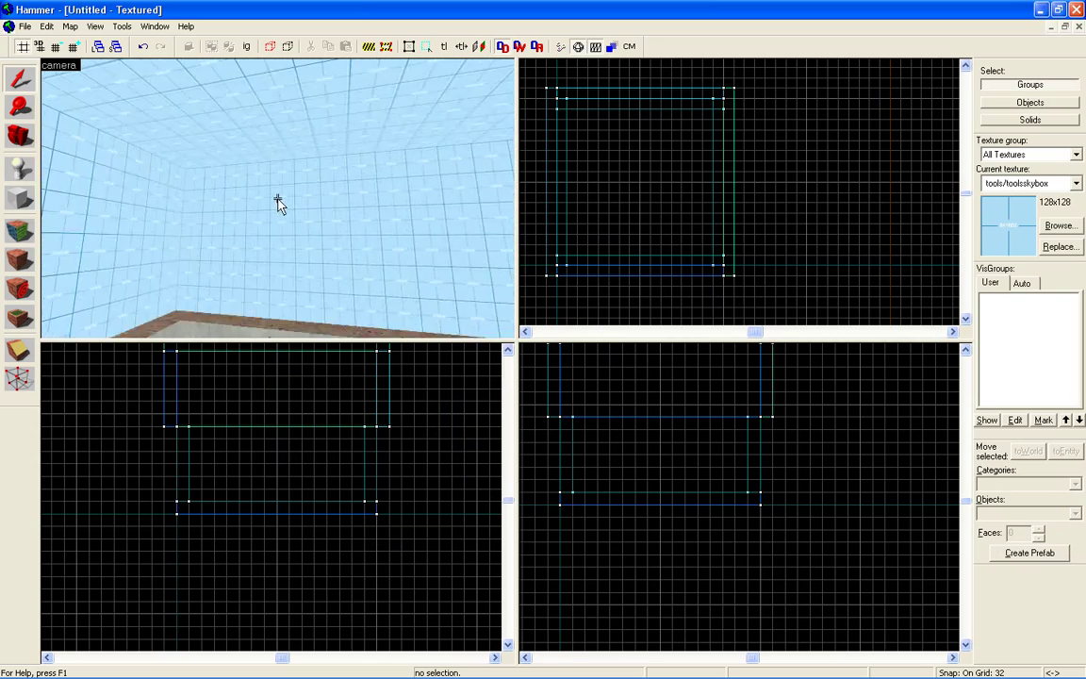
drag(279, 205, 279, 205)
key(s)
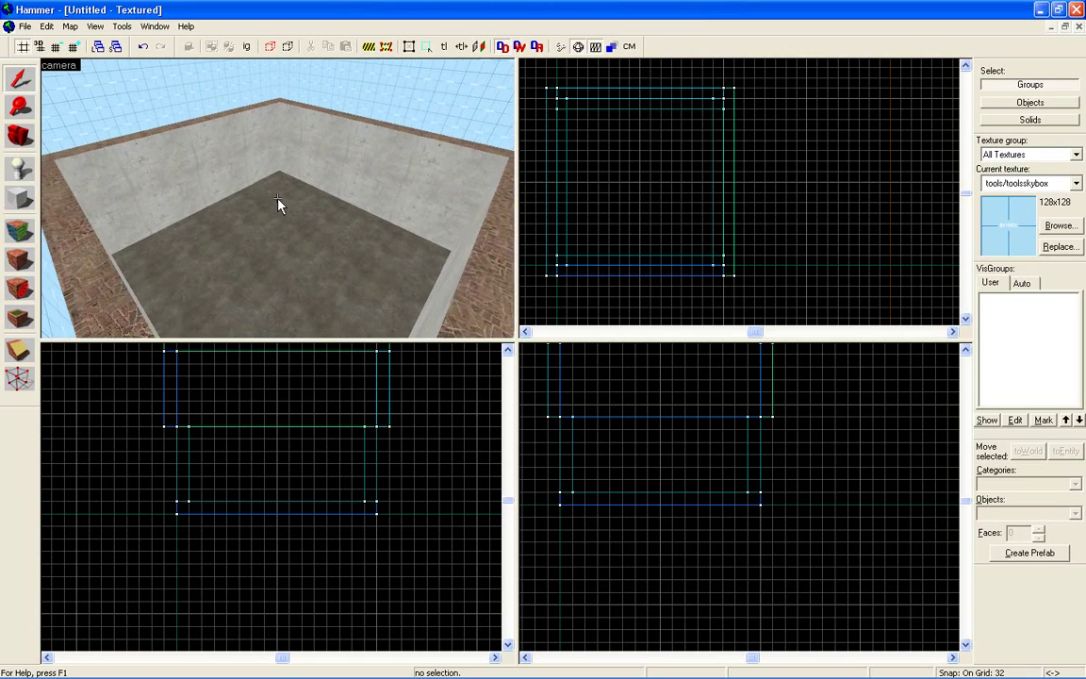
key(w)
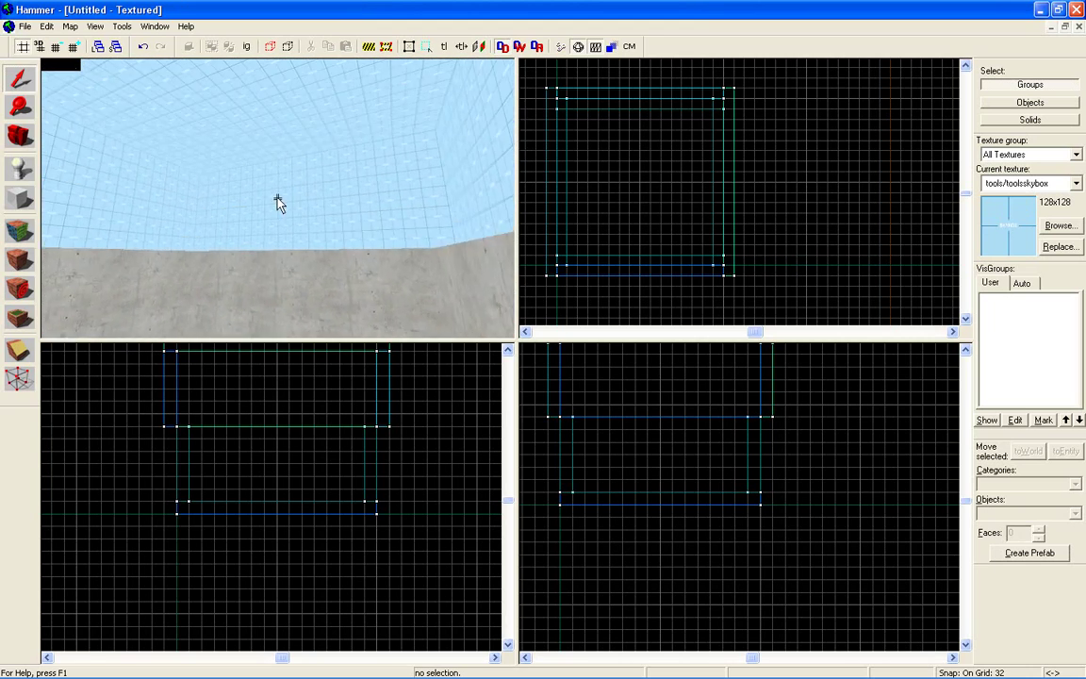
key(w)
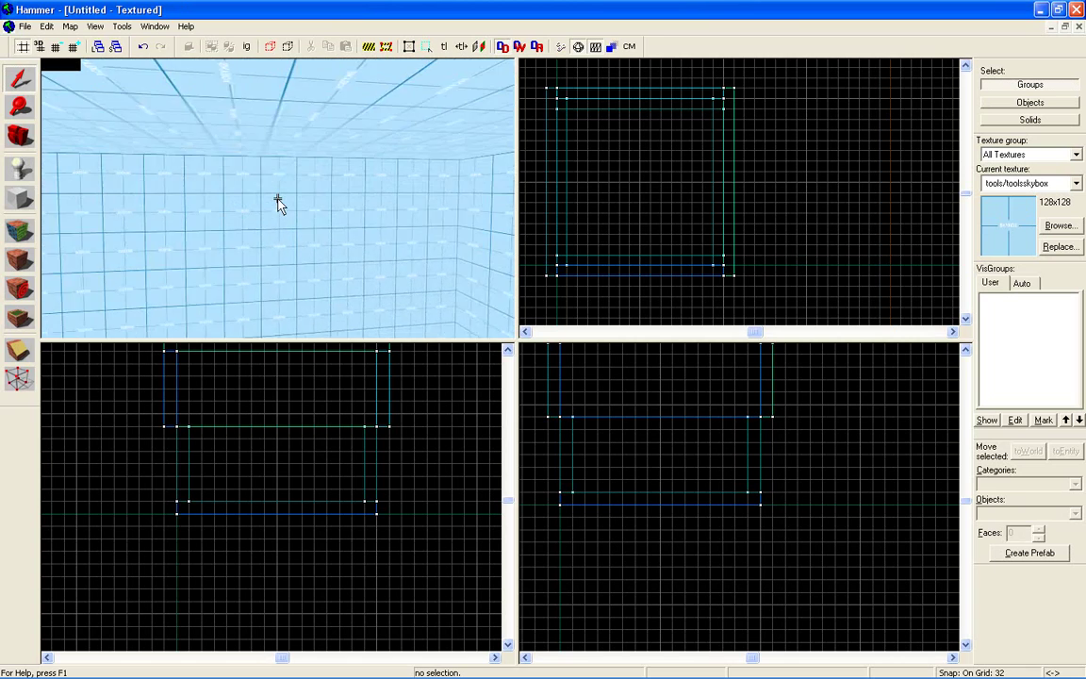